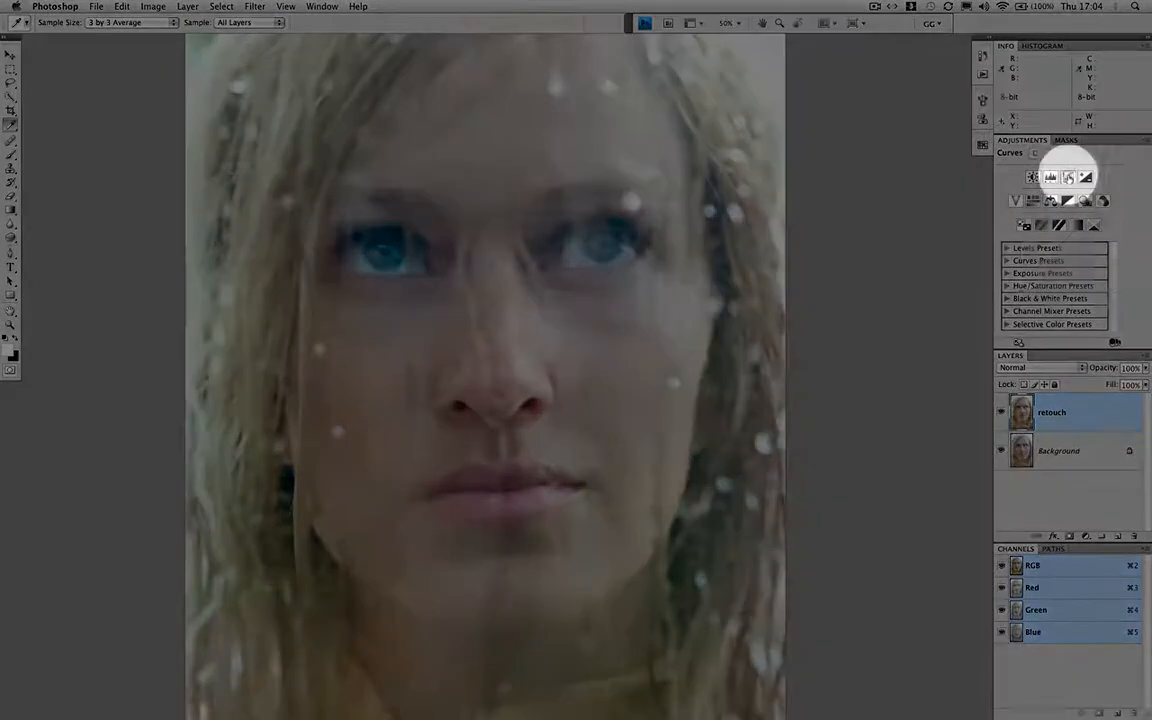
Add a Curves adjustment layer above the retouch layer with a gentle S-curve, placing its lower point at input 58, output 50
{"action": "left_click", "coordinate": [1068, 177]}
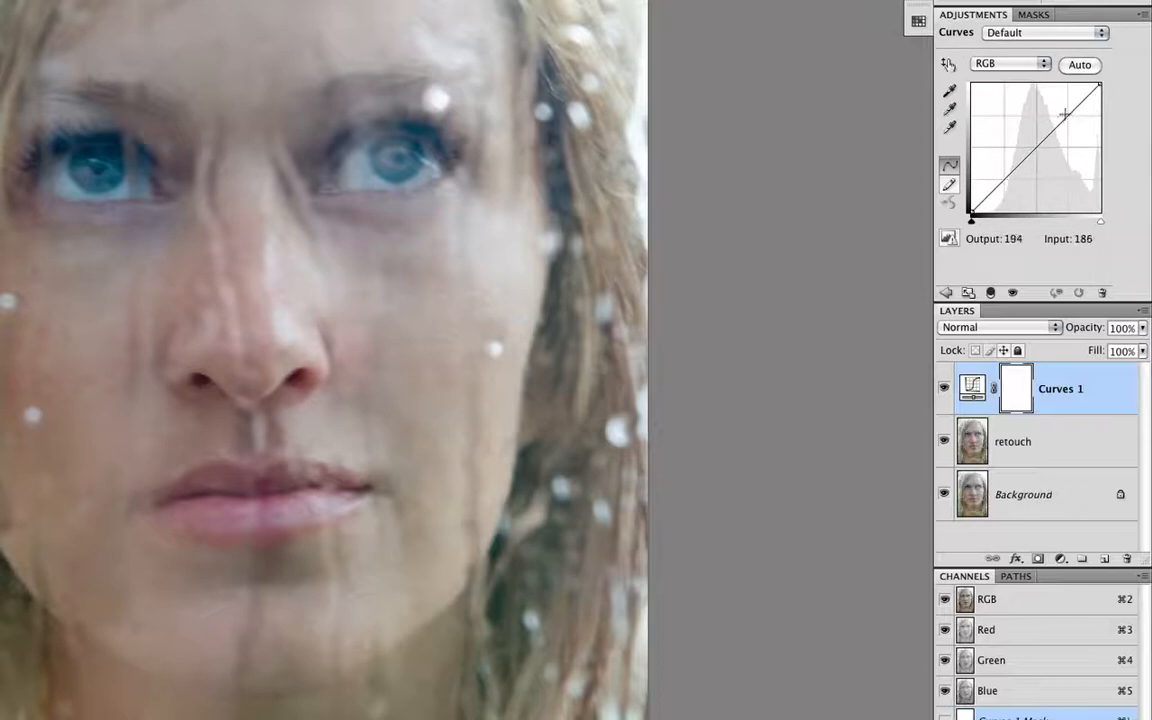
{"action": "left_click_drag", "start_coordinate": [1063, 117], "coordinate": [1066, 113]}
{"action": "left_click_drag", "start_coordinate": [997, 183], "coordinate": [1001, 188]}
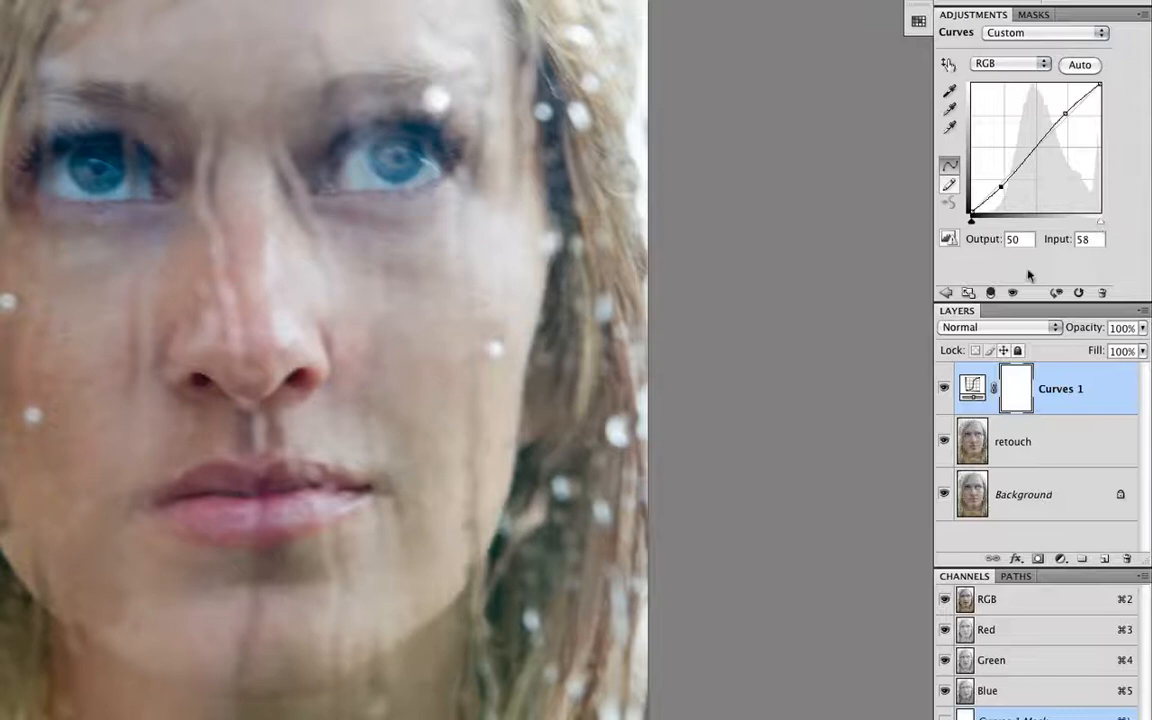
{"action": "left_click", "coordinate": [945, 292]}
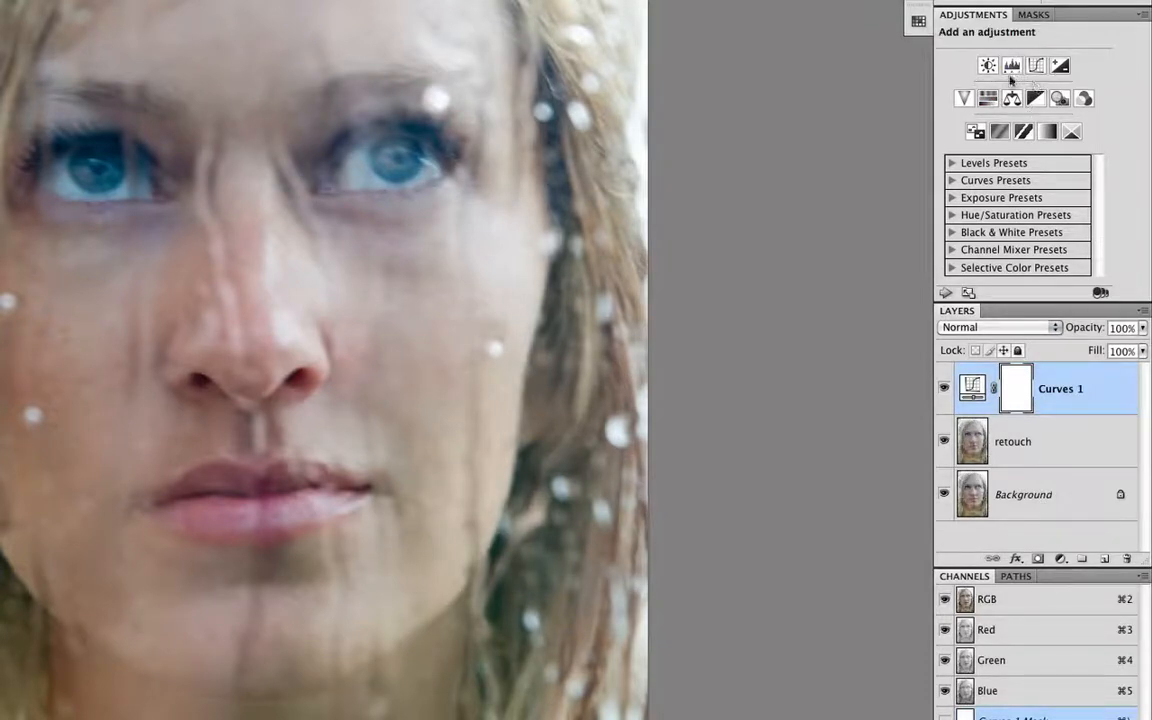
Add a second Curves adjustment layer in Soft Light mode and lift its midtone point to output 143 at input 122
{"action": "left_click", "coordinate": [1033, 66]}
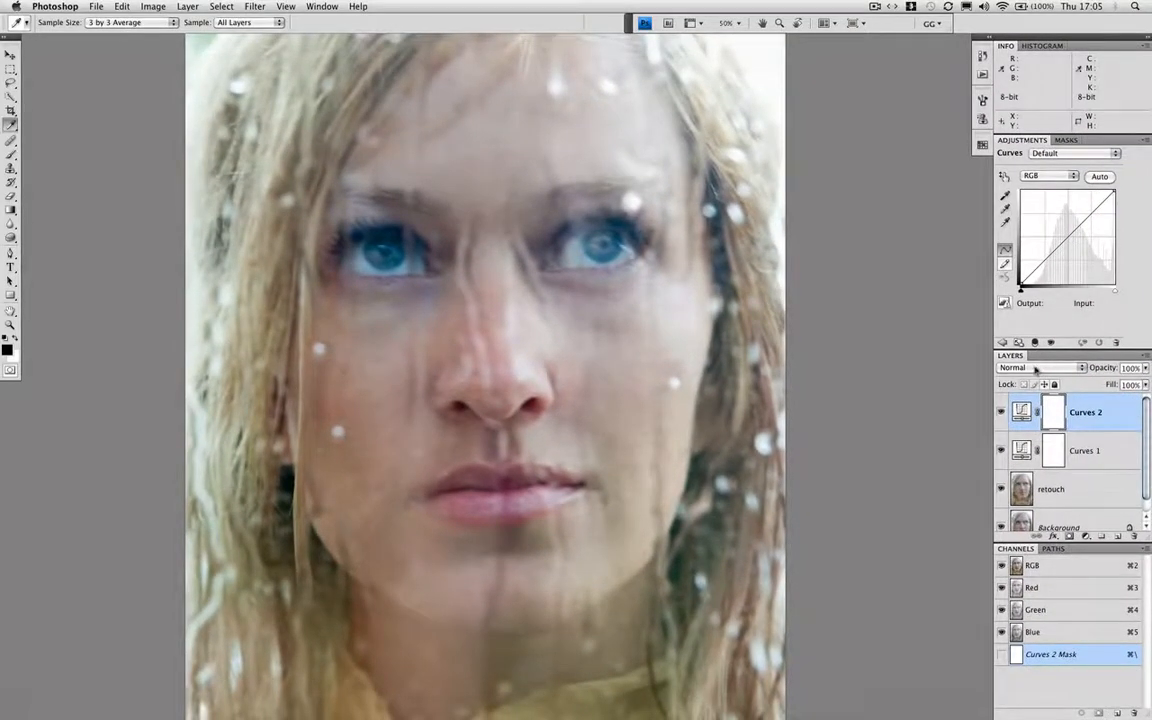
{"action": "left_click", "coordinate": [1036, 370]}
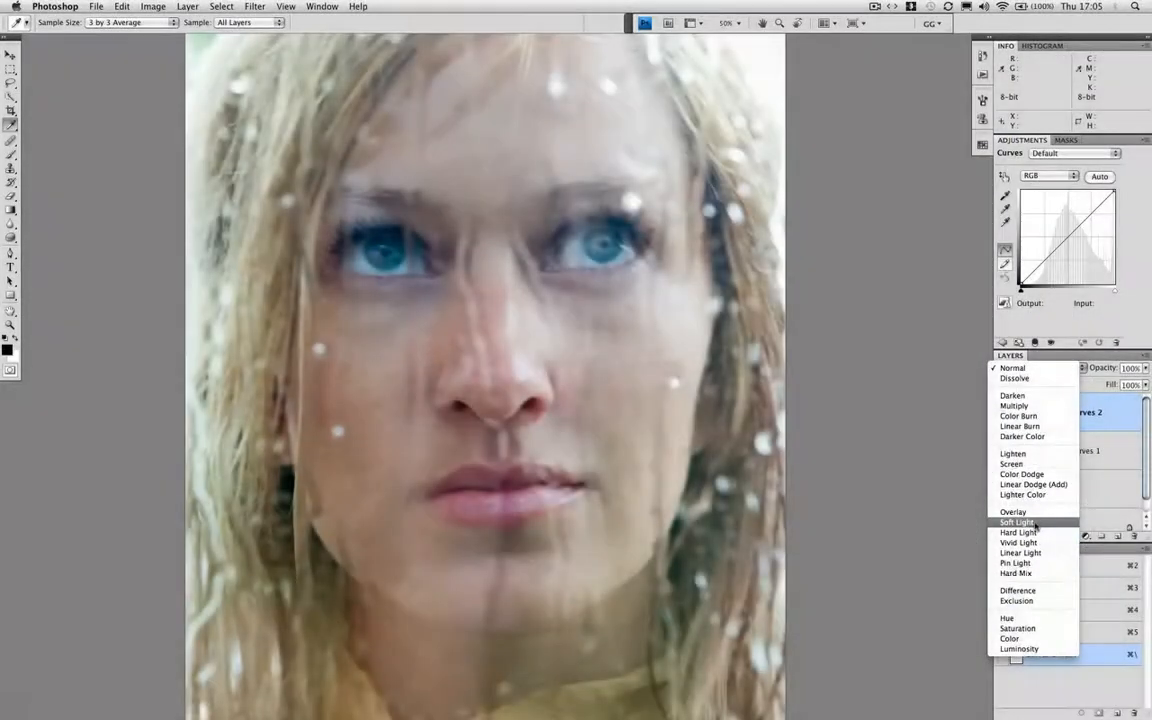
{"action": "left_click", "coordinate": [1030, 523]}
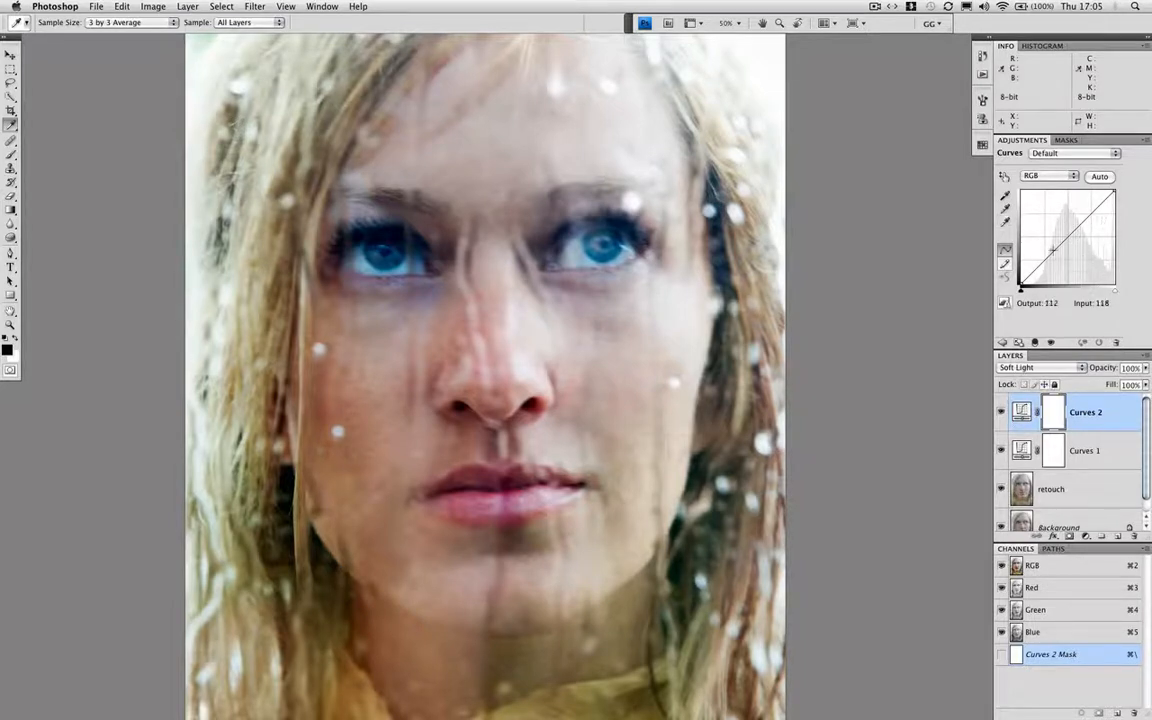
{"action": "left_click_drag", "start_coordinate": [1067, 236], "coordinate": [1065, 231]}
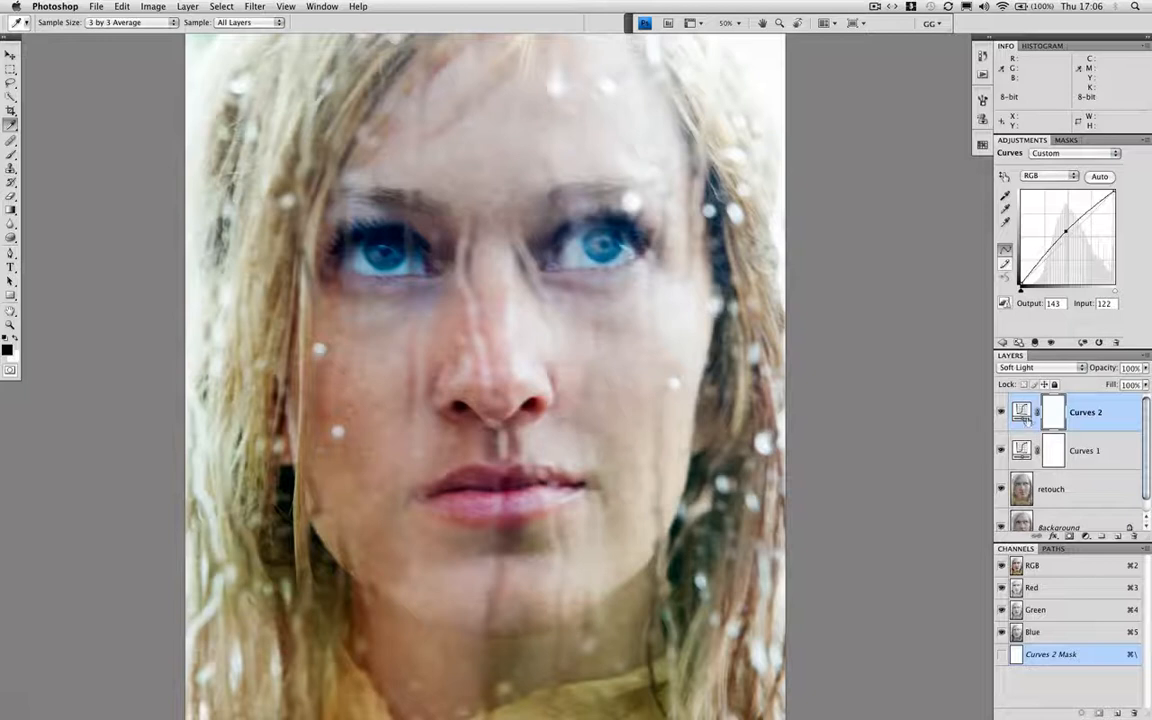
{"action": "left_click", "coordinate": [1022, 410]}
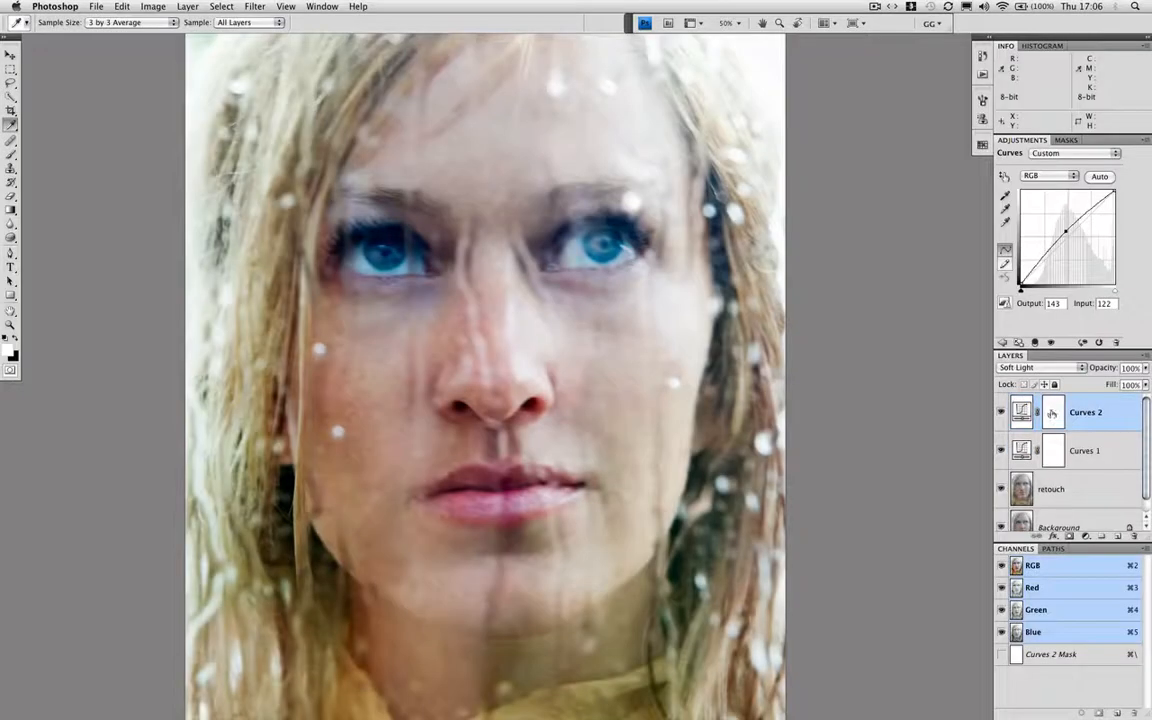
{"action": "left_click", "coordinate": [1052, 412]}
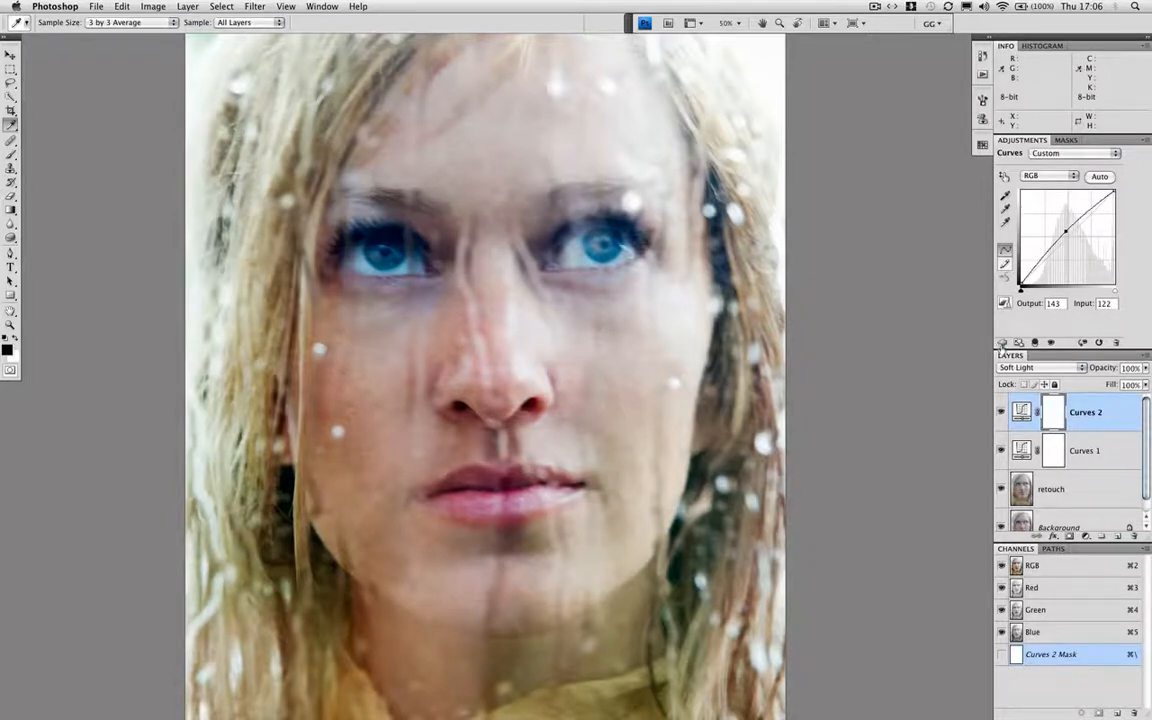
{"action": "left_click", "coordinate": [1001, 343]}
Add a Hue/Saturation adjustment layer above the two Curves layers
{"action": "left_click", "coordinate": [1086, 536]}
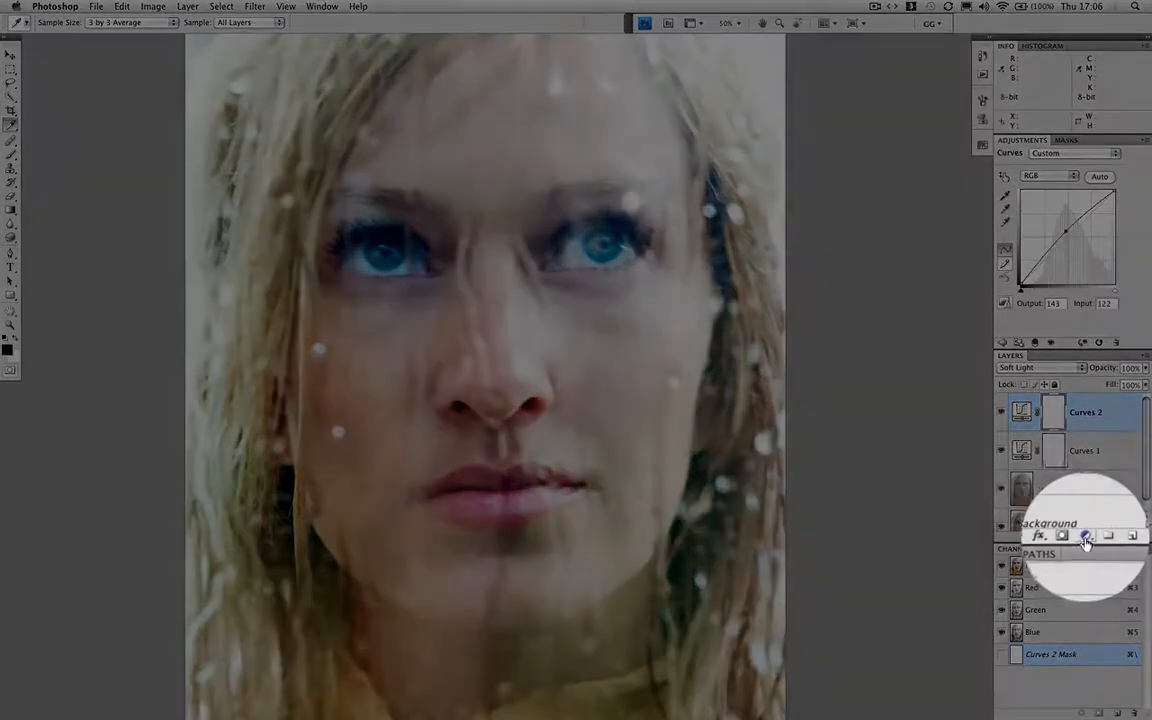
{"action": "left_click", "coordinate": [1068, 422]}
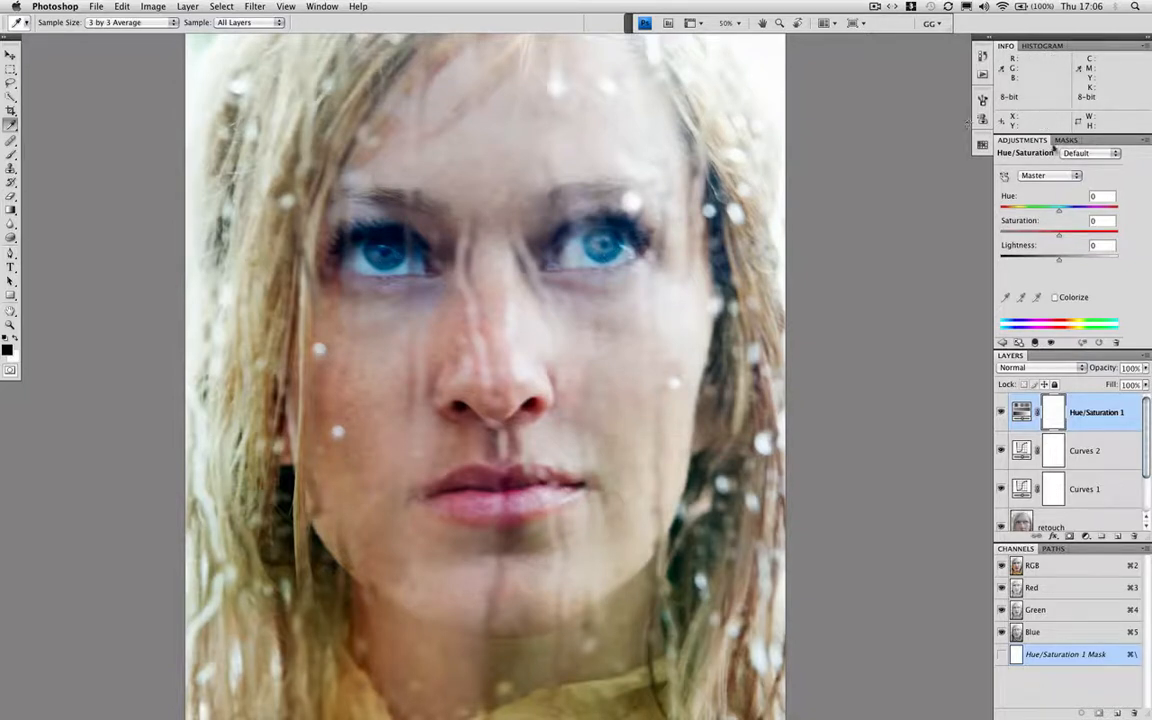
Try reducing the Blues saturation to -55 with the on-image adjustment on the iris, and undo the change
{"action": "left_click", "coordinate": [1075, 176]}
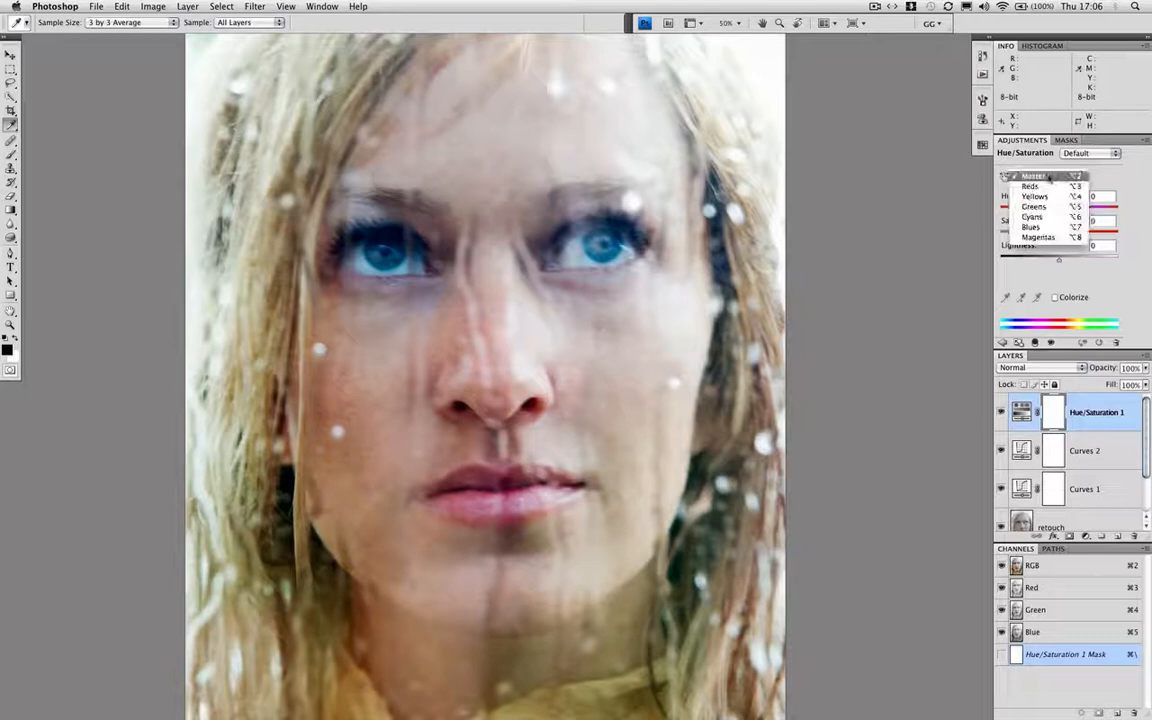
{"action": "left_click", "coordinate": [1031, 227]}
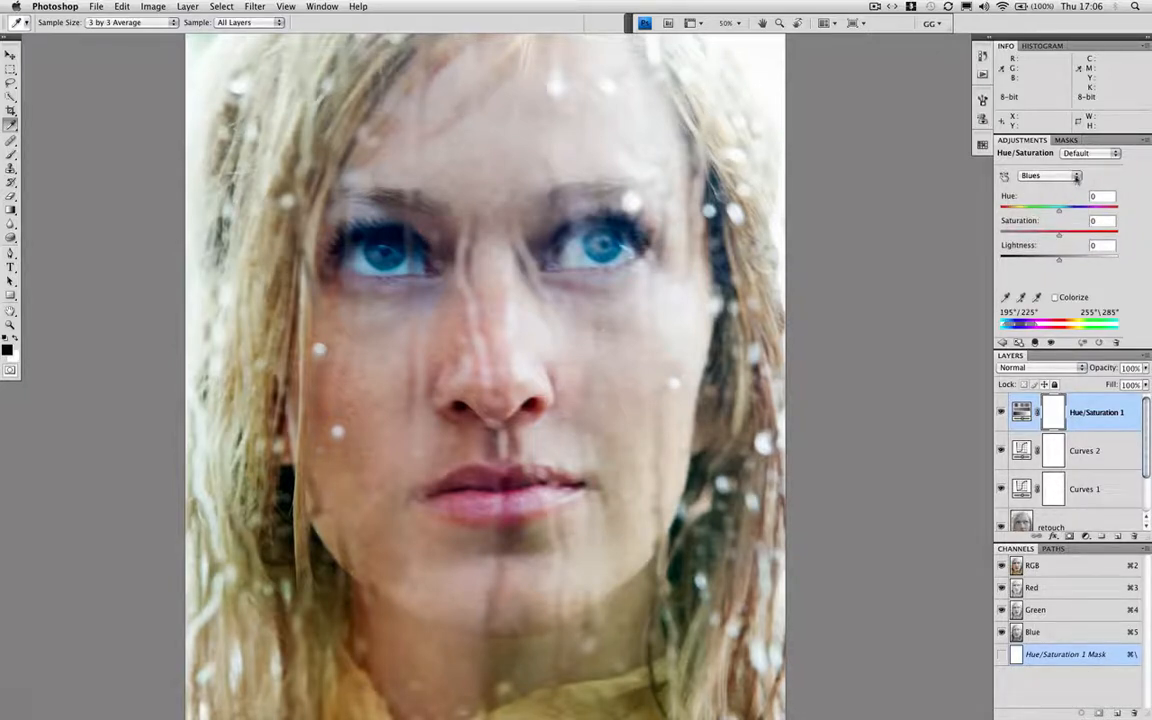
{"action": "left_click", "coordinate": [1076, 176]}
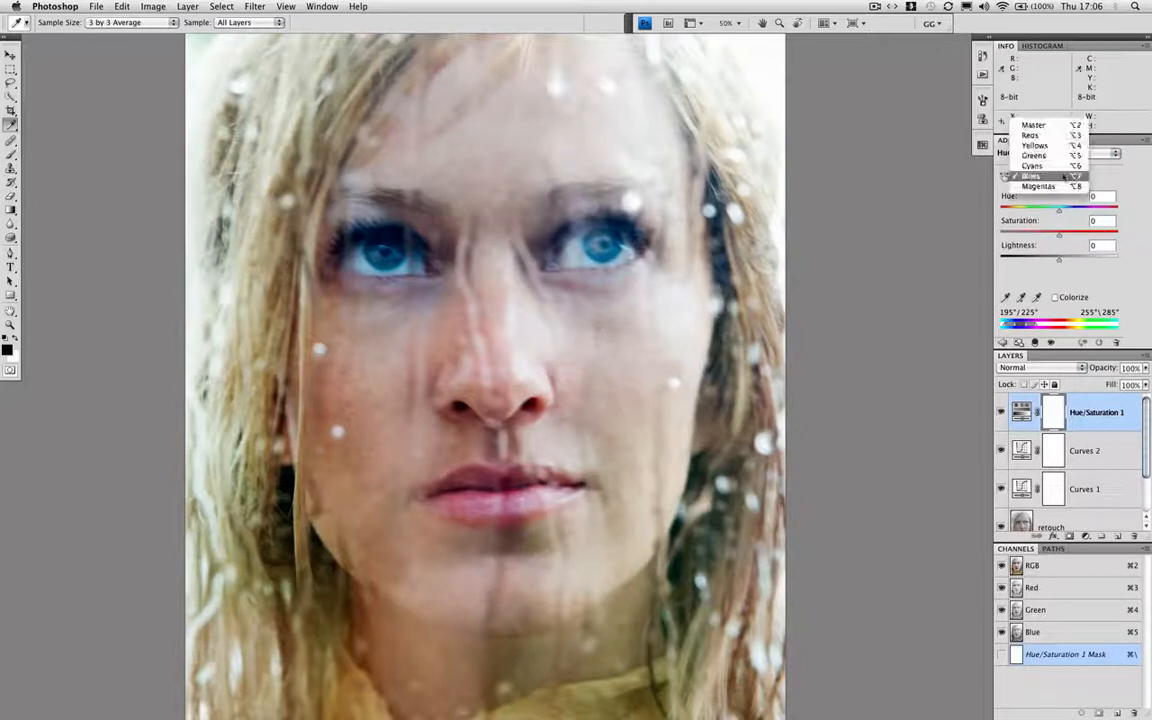
{"action": "left_click", "coordinate": [1035, 120]}
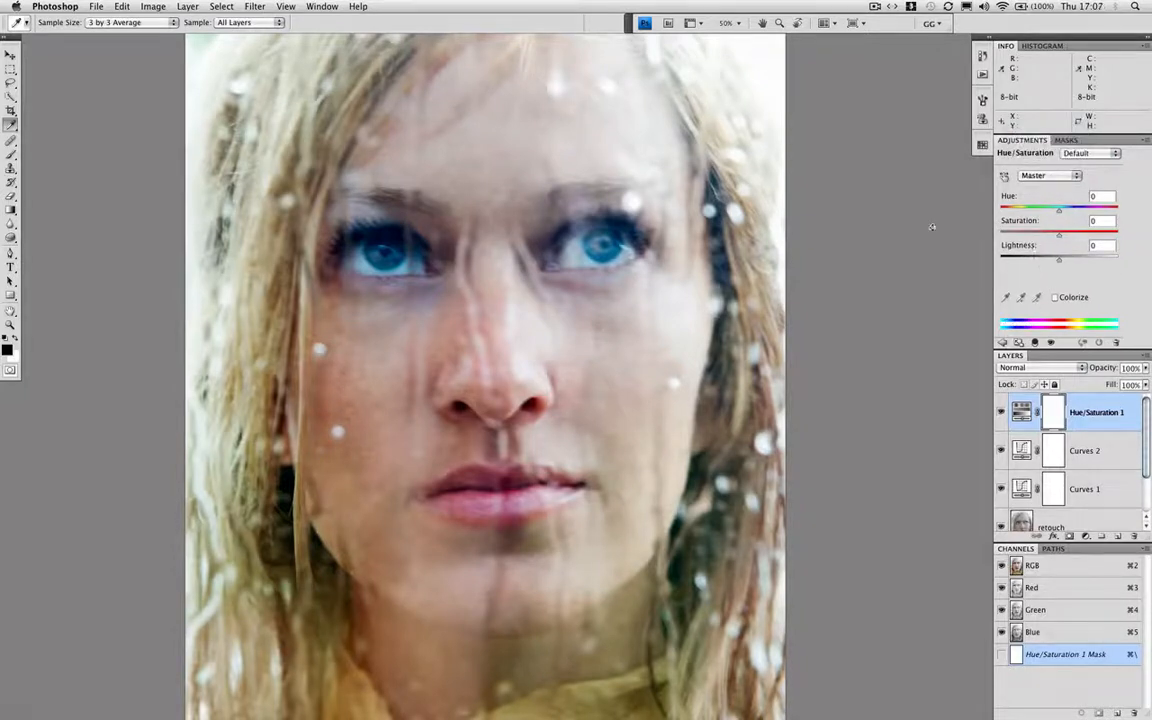
{"action": "left_click", "coordinate": [1005, 177]}
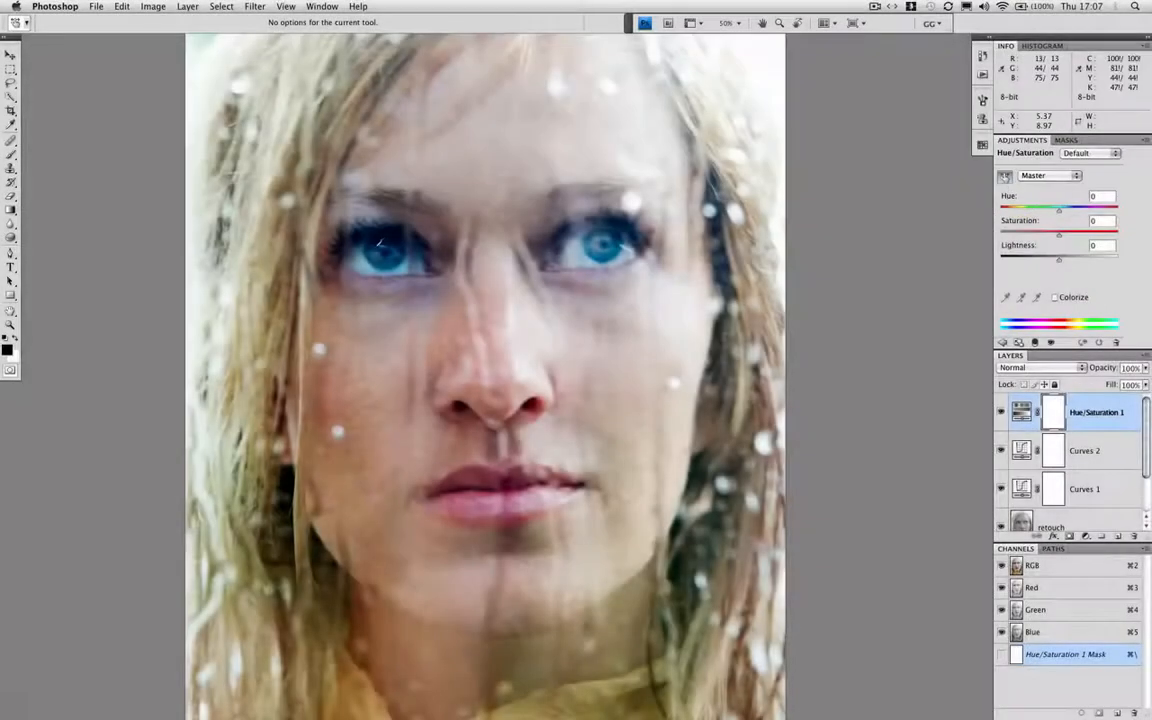
{"action": "left_click_drag", "start_coordinate": [377, 256], "coordinate": [341, 260]}
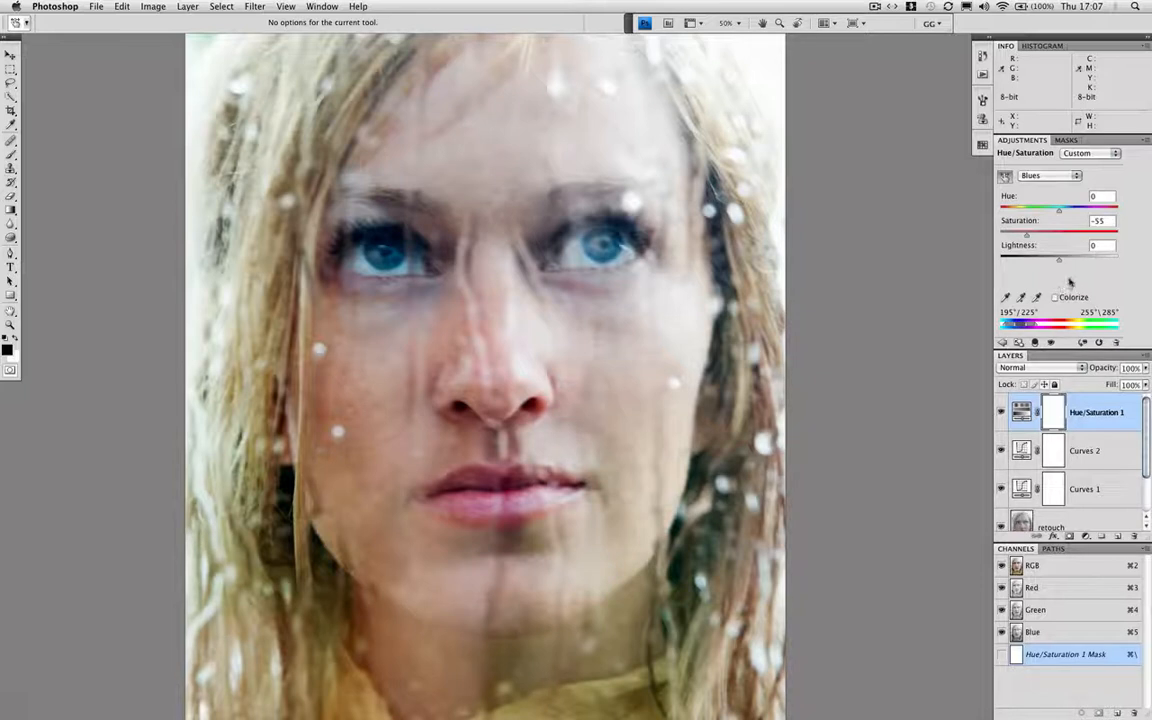
{"action": "key", "text": "super+z"}
Center the Blues range on the colour sampled from the iris and set its saturation to -39
{"action": "left_click", "coordinate": [1054, 175]}
{"action": "left_click", "coordinate": [1047, 178]}
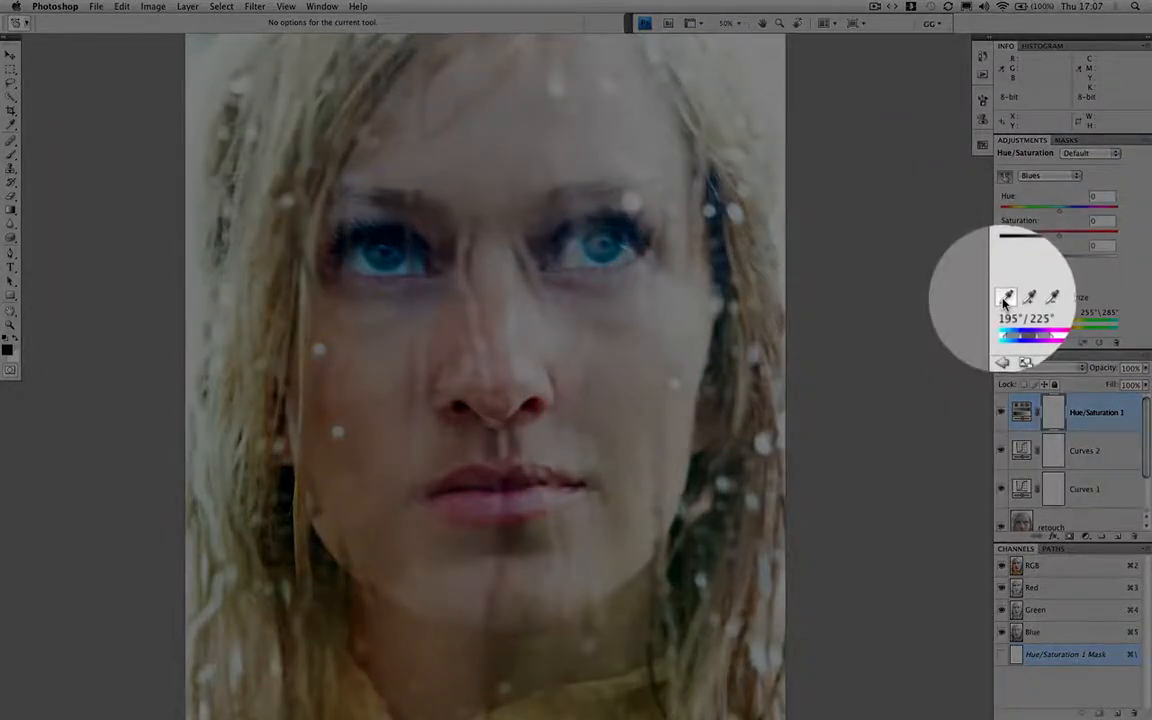
{"action": "left_click", "coordinate": [1004, 300]}
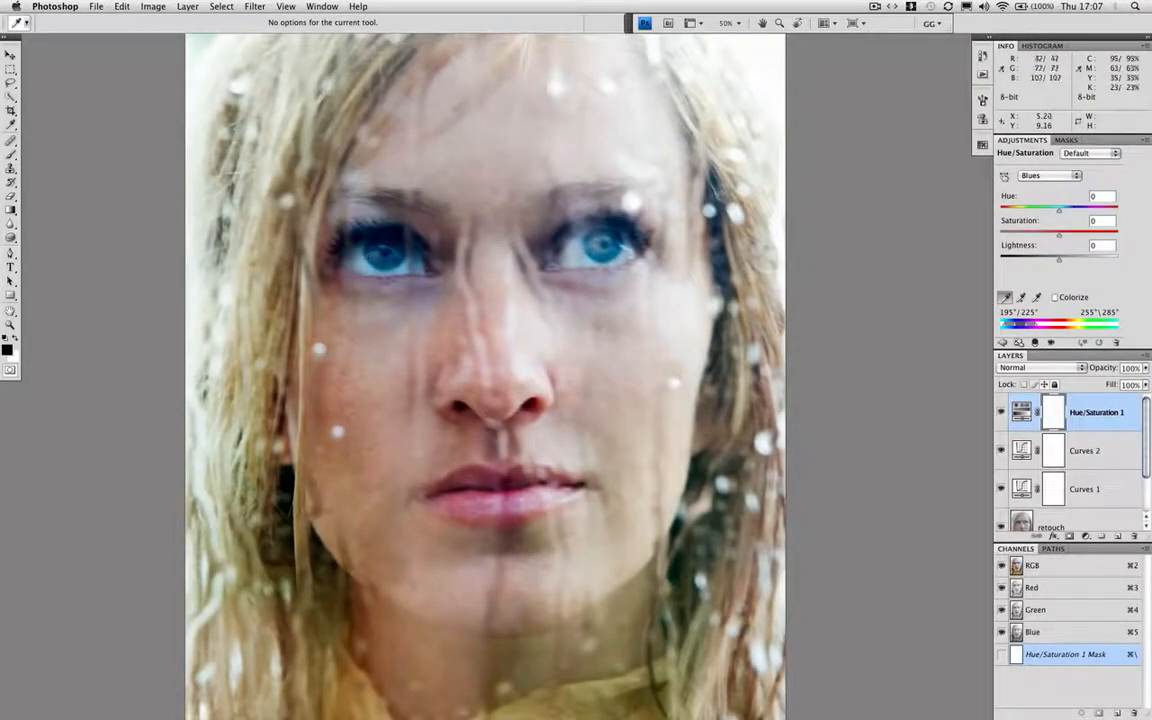
{"action": "left_click", "coordinate": [372, 256]}
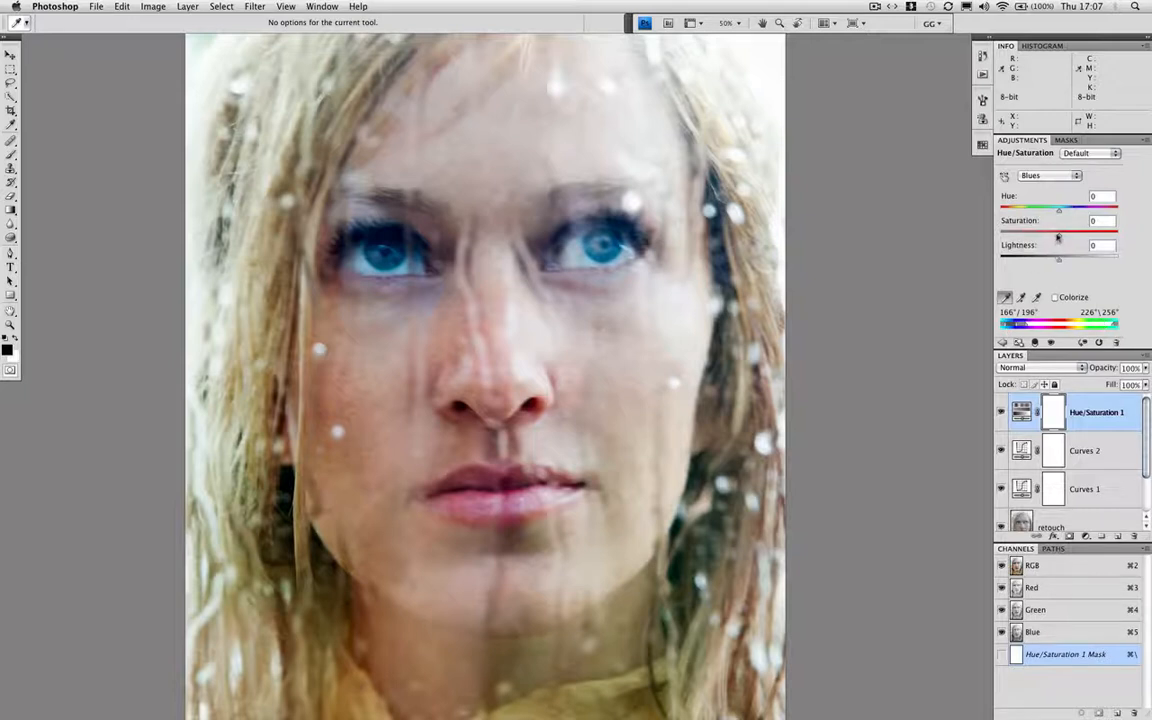
{"action": "left_click_drag", "start_coordinate": [1058, 235], "coordinate": [1036, 238]}
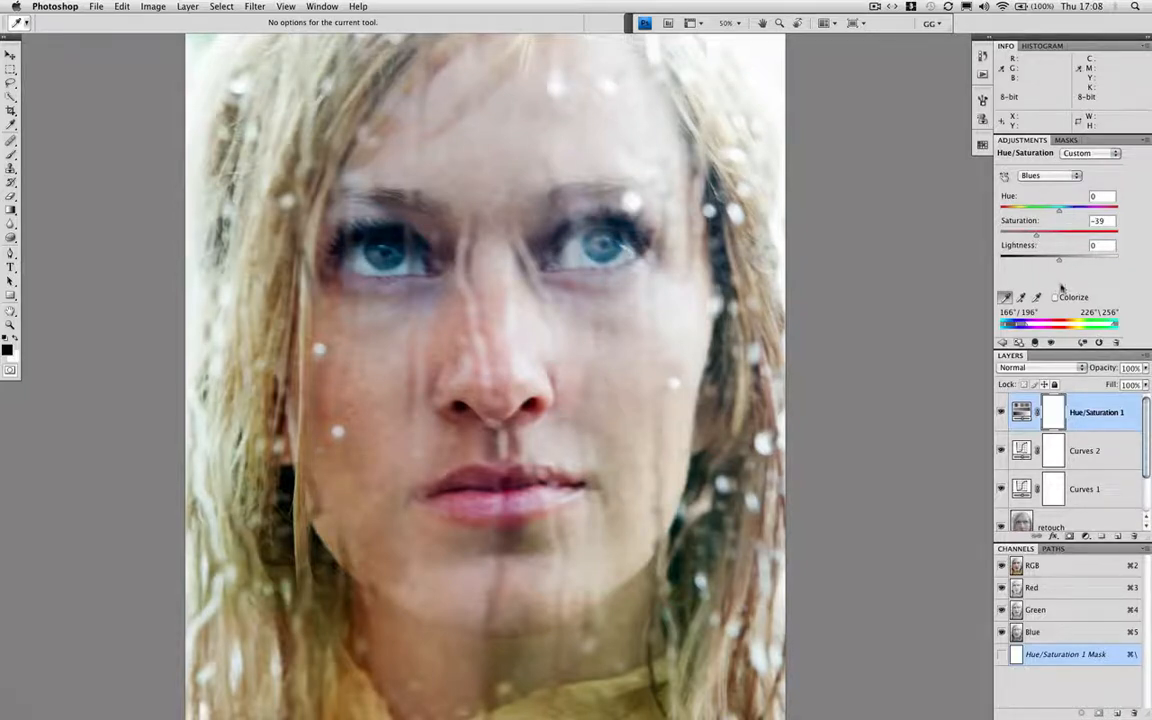
Center the Magentas range on the colour sampled from the lower lip and raise its hue slightly
{"action": "left_click", "coordinate": [1063, 176]}
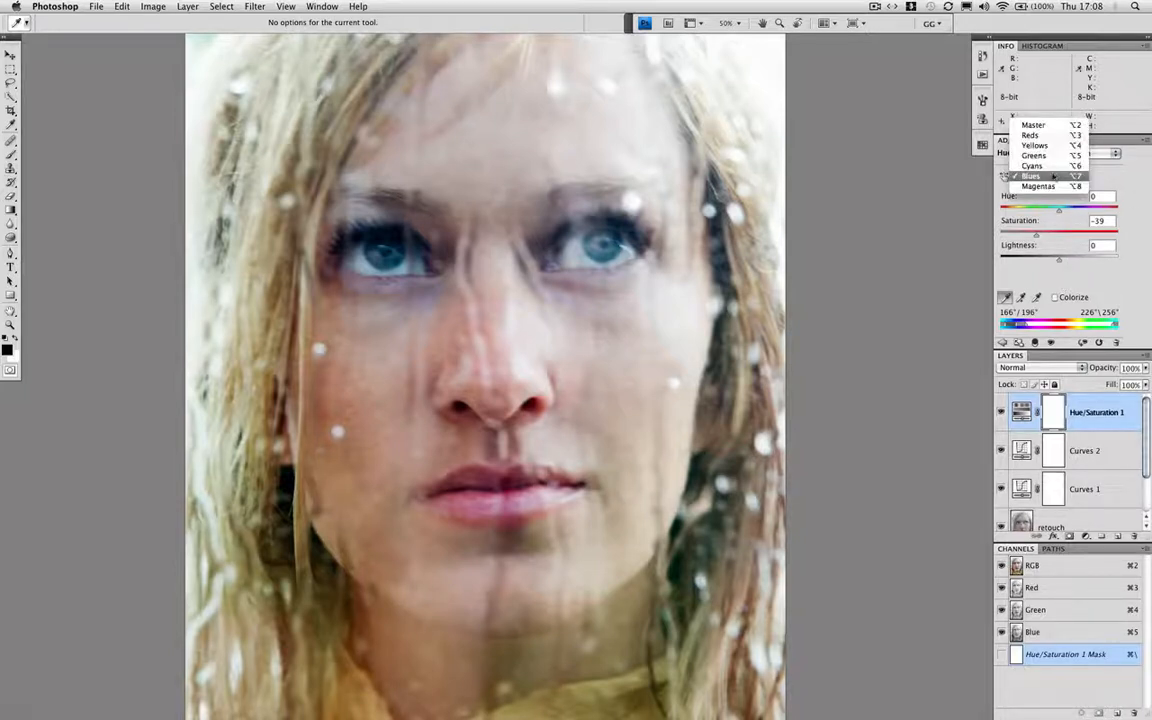
{"action": "left_click", "coordinate": [1053, 185]}
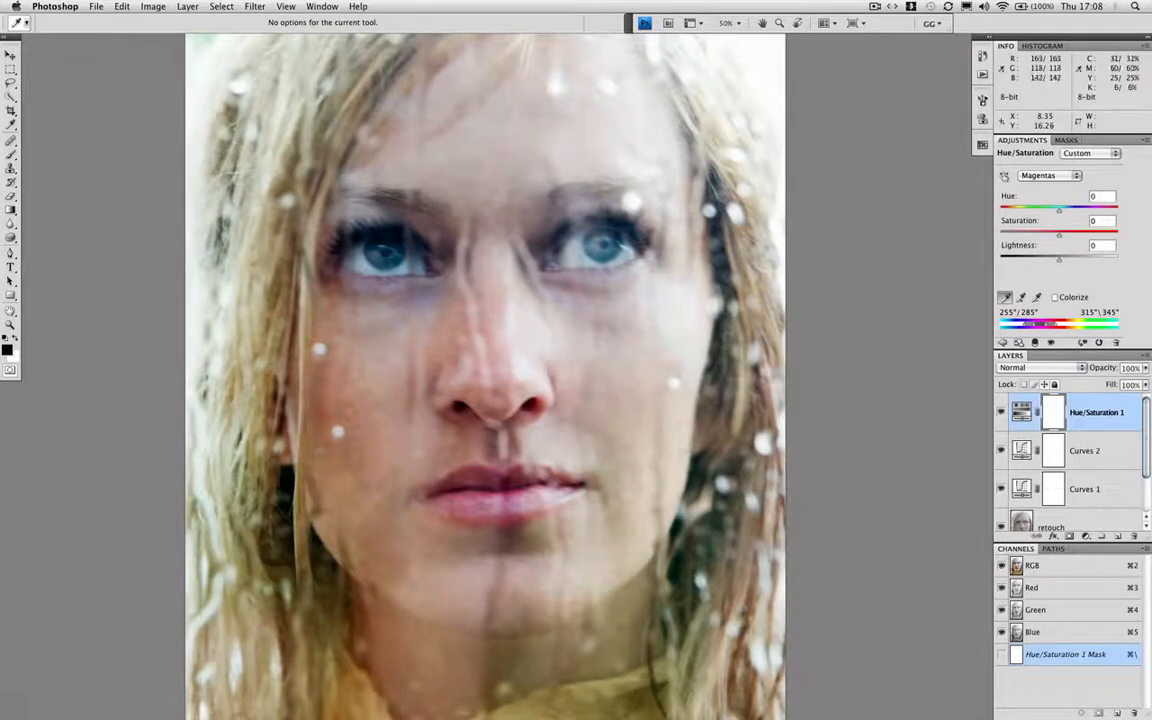
{"action": "left_click", "coordinate": [483, 507]}
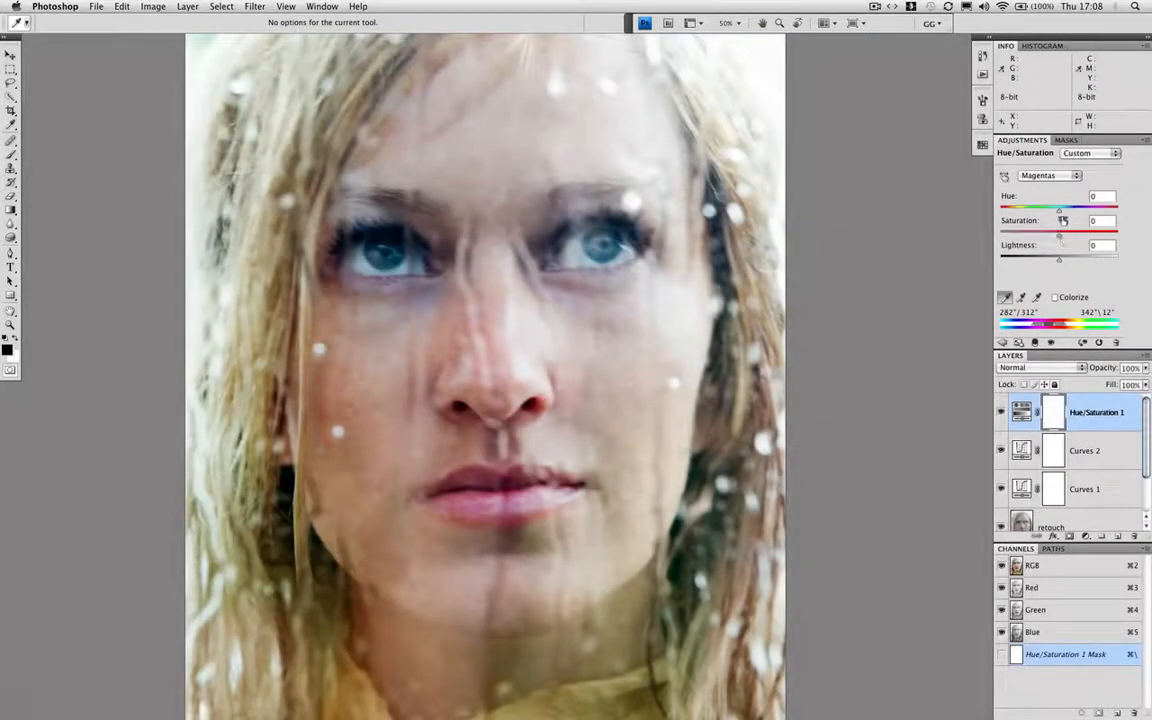
{"action": "mouse_move", "coordinate": [1059, 212]}
{"action": "left_mouse_down"}
{"action": "mouse_move", "coordinate": [1040, 215]}
{"action": "mouse_move", "coordinate": [1079, 214]}
{"action": "mouse_move", "coordinate": [1067, 215]}
{"action": "left_mouse_up"}
Straighten the Curves 1 adjustment by removing both of its curve points
{"action": "left_click", "coordinate": [1022, 454]}
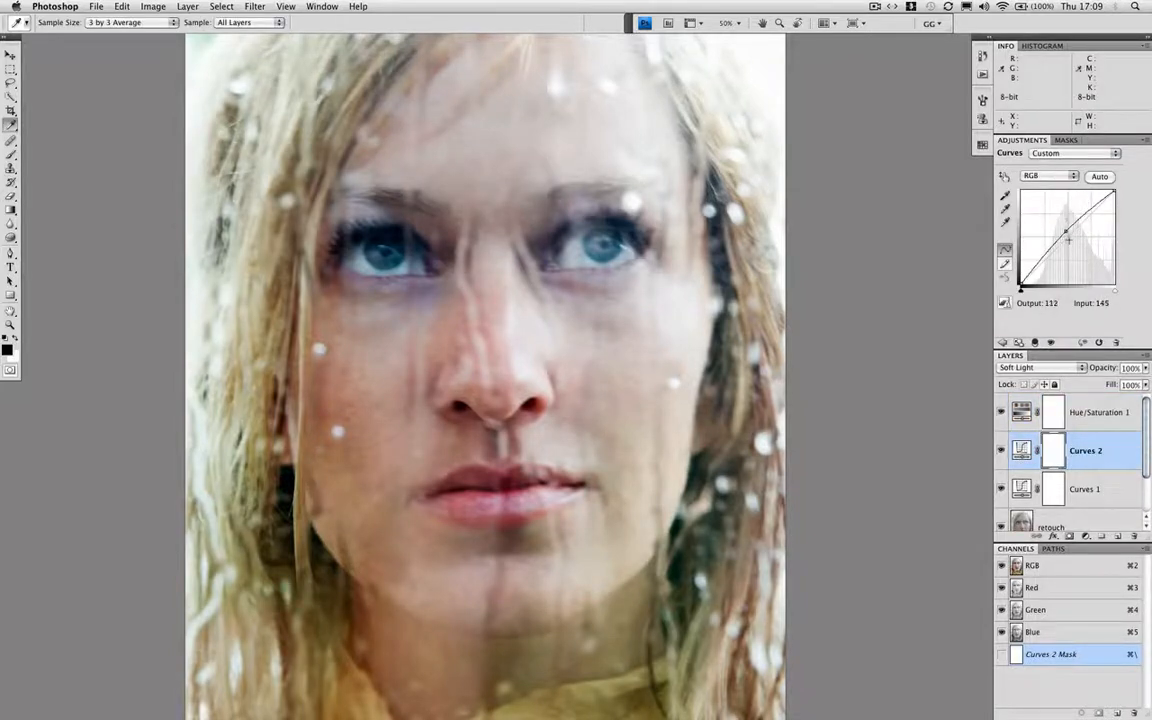
{"action": "left_click", "coordinate": [1024, 487]}
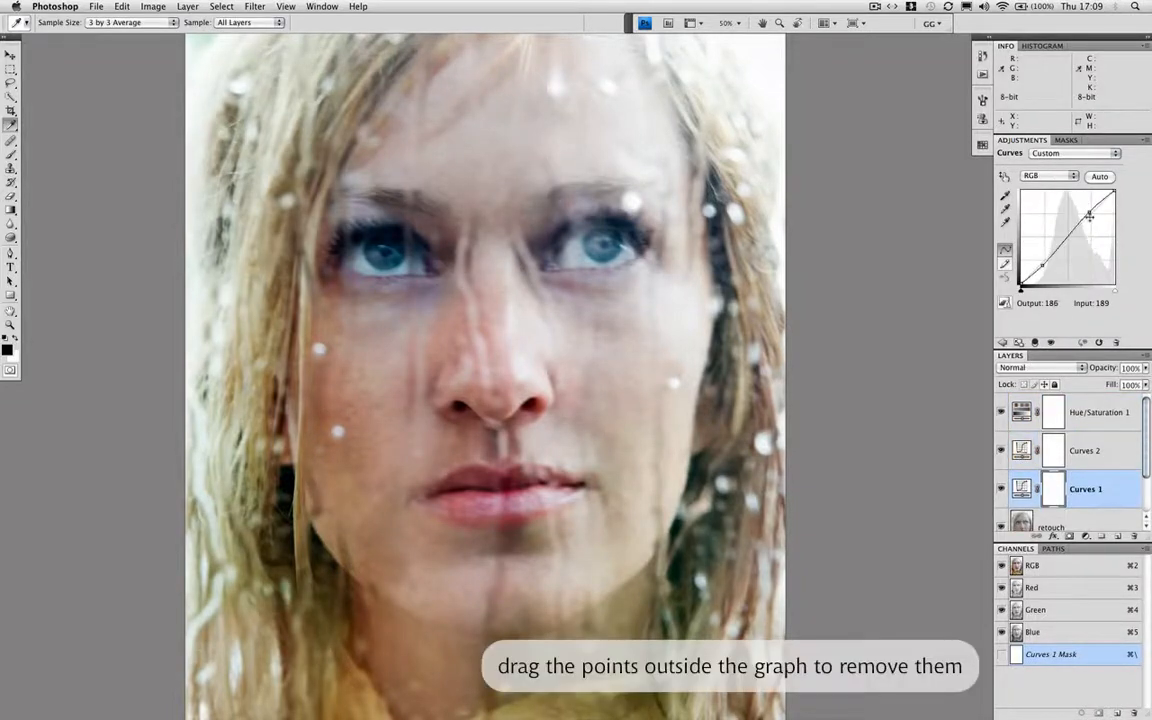
{"action": "left_click_drag", "start_coordinate": [1090, 214], "coordinate": [1001, 300]}
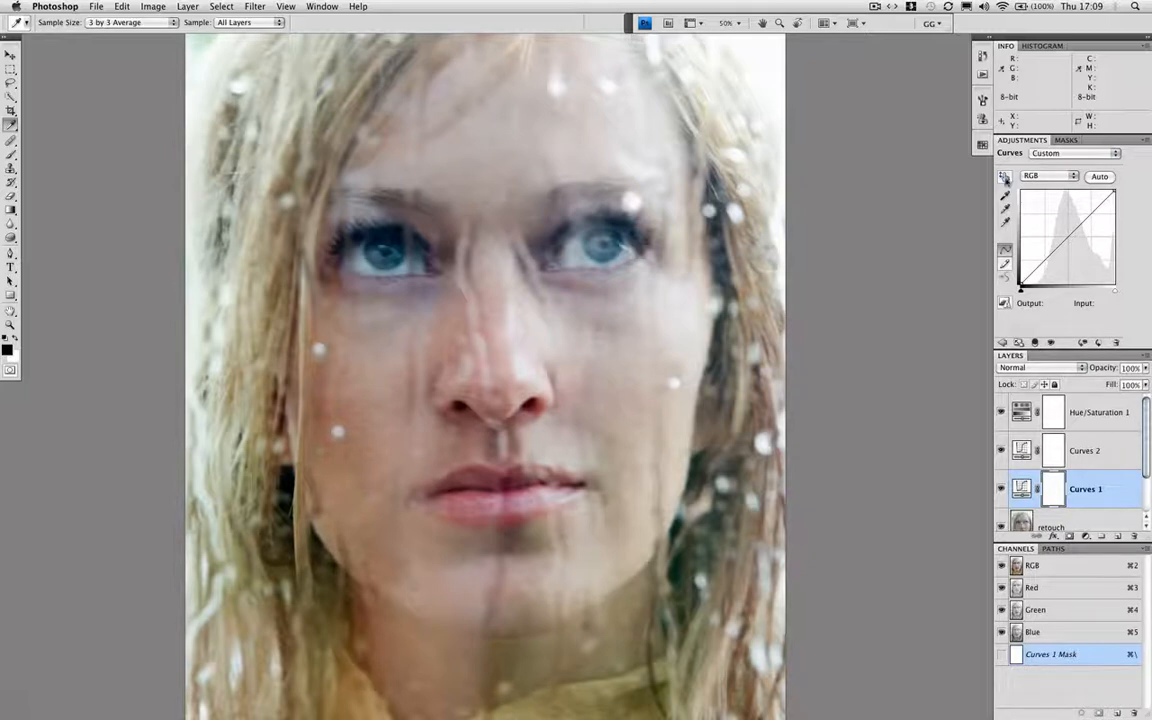
Rebuild the Curves 1 contrast, raising the cheek highlight to output 218 at input 207 and lowering a shadow point in small increments
{"action": "left_click", "coordinate": [1004, 178]}
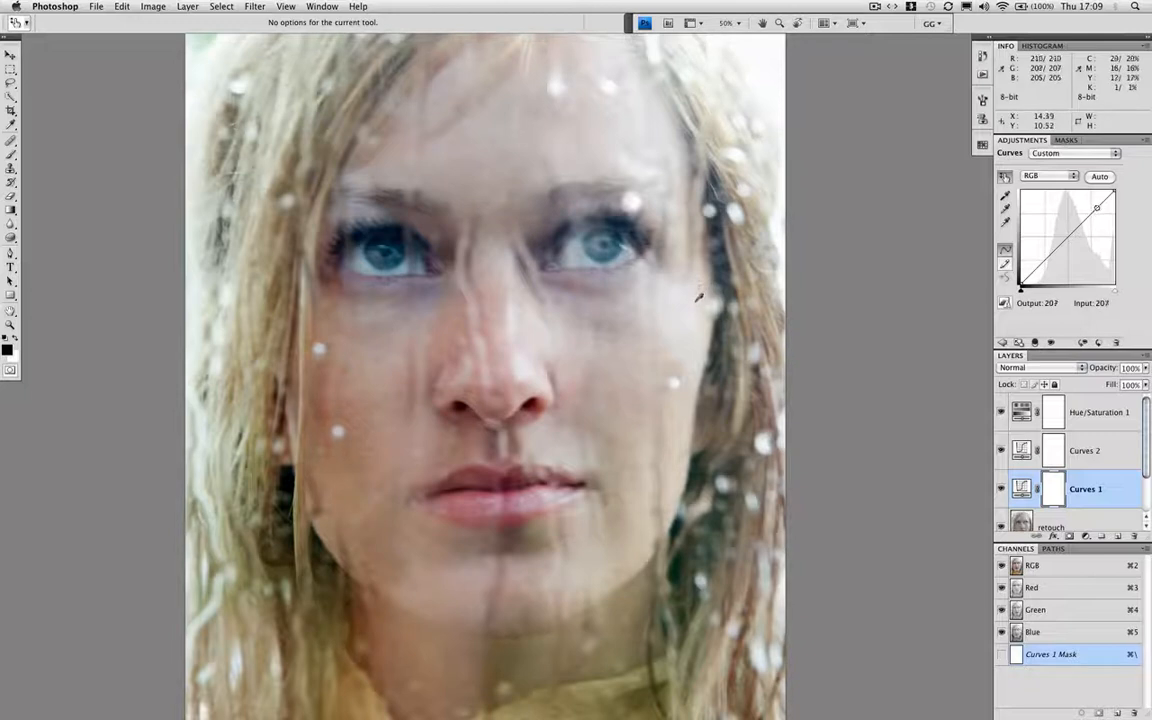
{"action": "left_click_drag", "start_coordinate": [696, 300], "coordinate": [700, 250]}
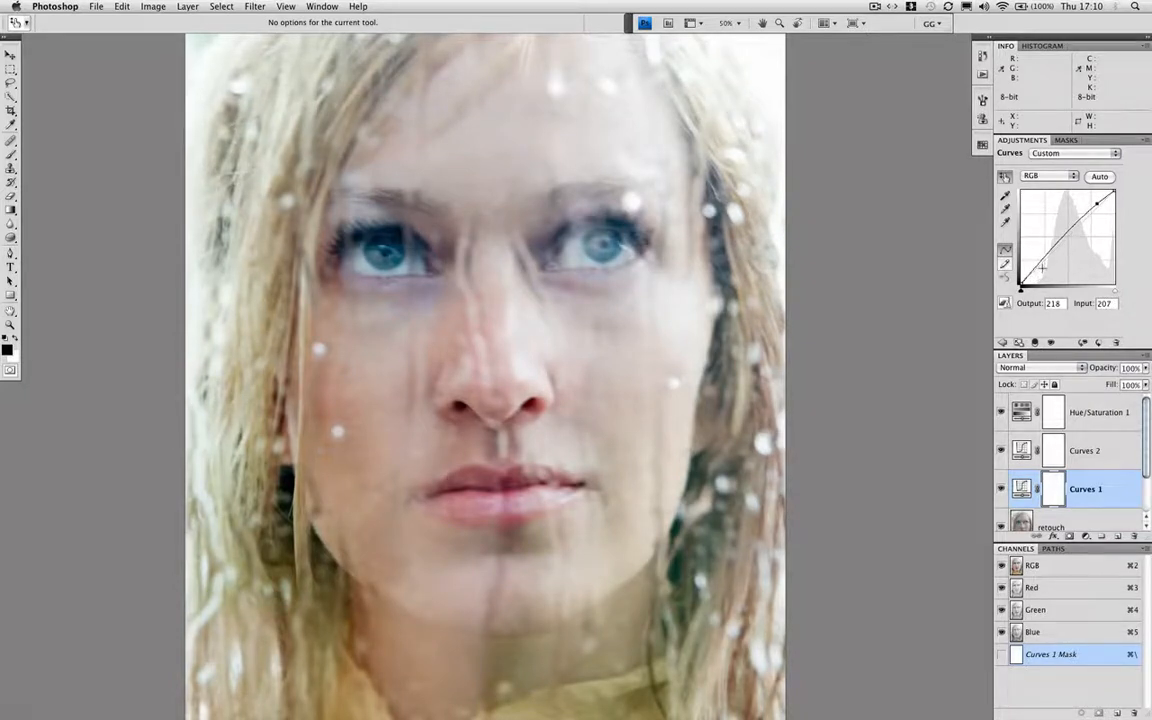
{"action": "left_click", "coordinate": [1066, 233]}
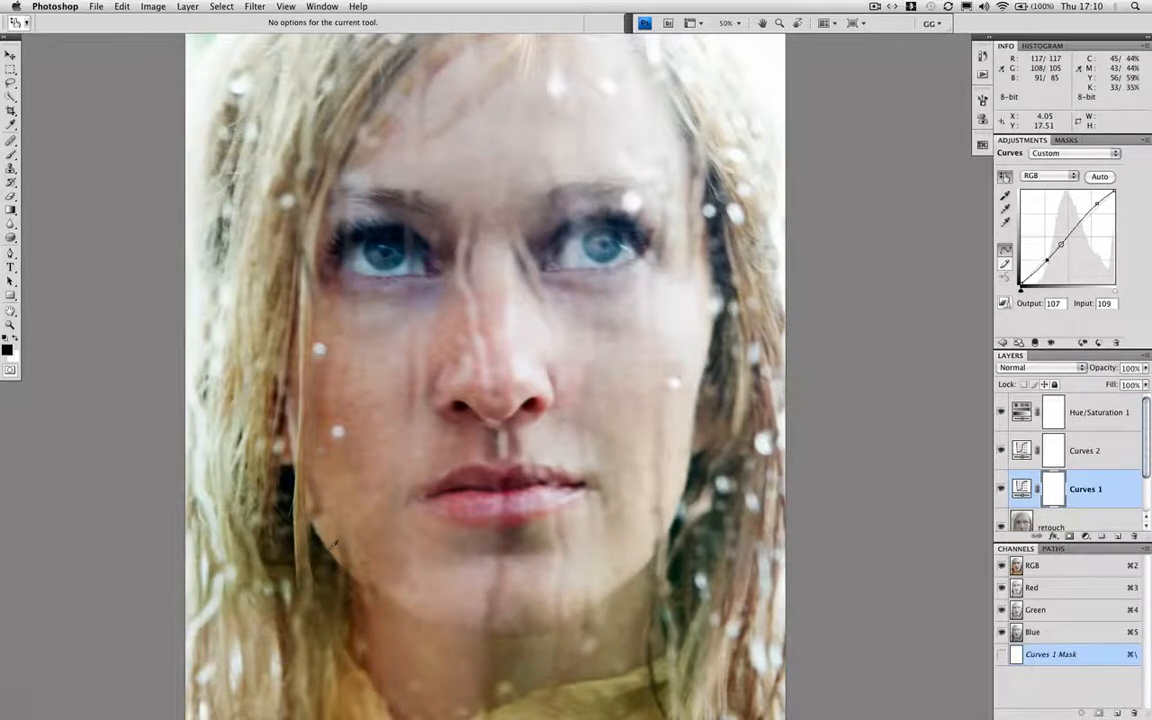
{"action": "key", "text": "Down"}
{"action": "key", "text": "Down"}
{"action": "key", "text": "Down"}
{"action": "key", "text": "Down"}
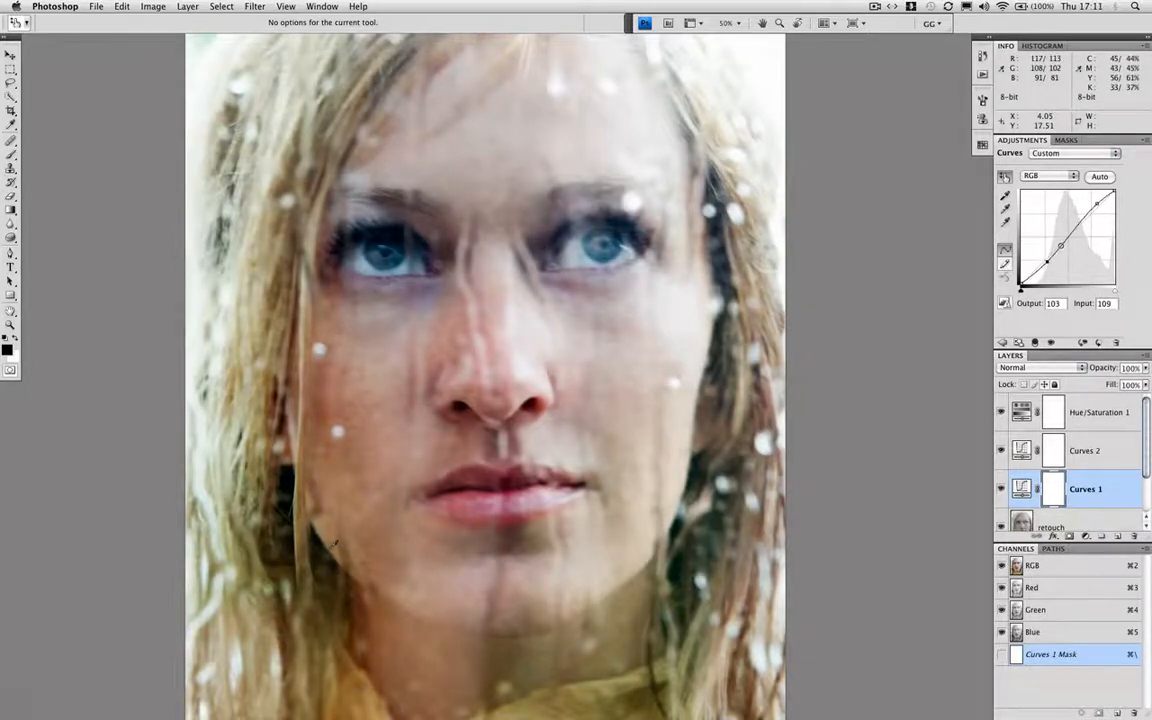
{"action": "key", "text": "Down"}
{"action": "key", "text": "Down"}
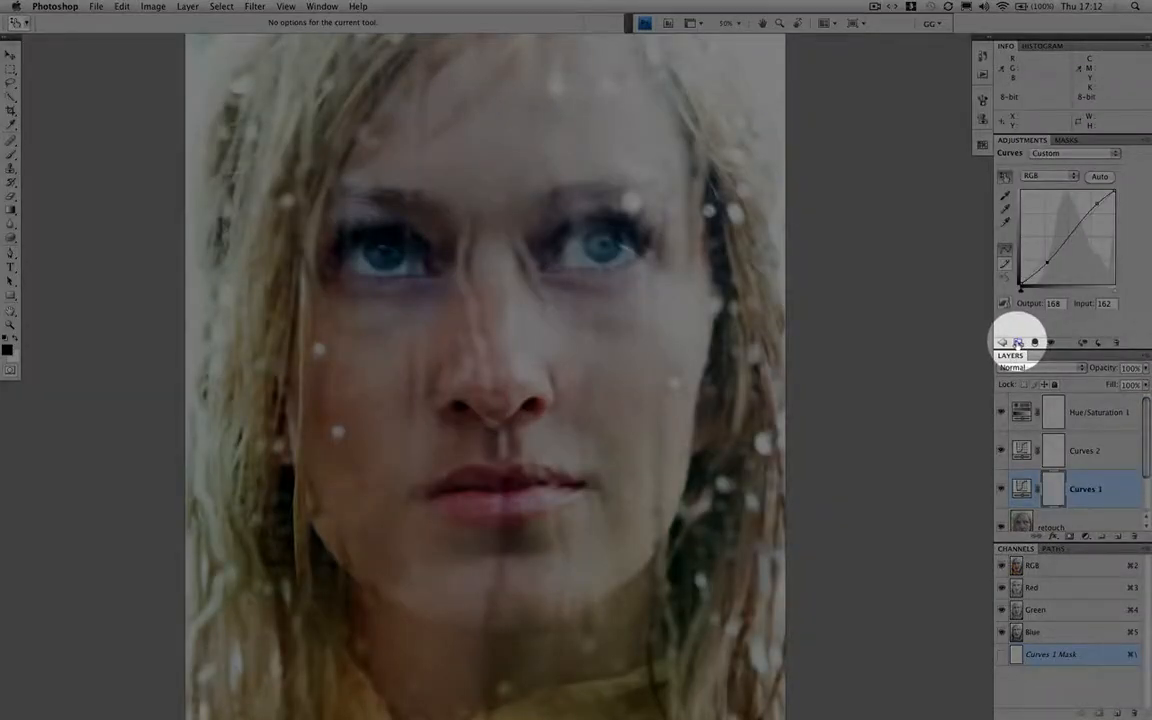
Switch the adjustment settings to their expanded view
{"action": "left_click", "coordinate": [1018, 342]}
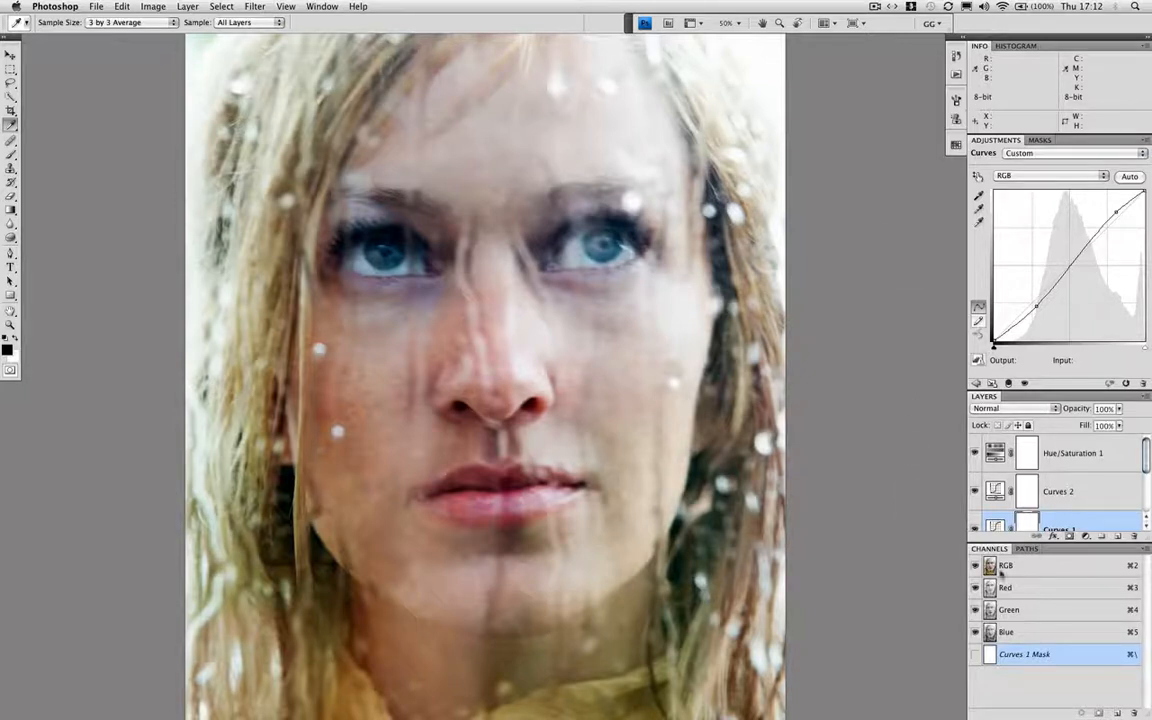
{"action": "left_click", "coordinate": [992, 383]}
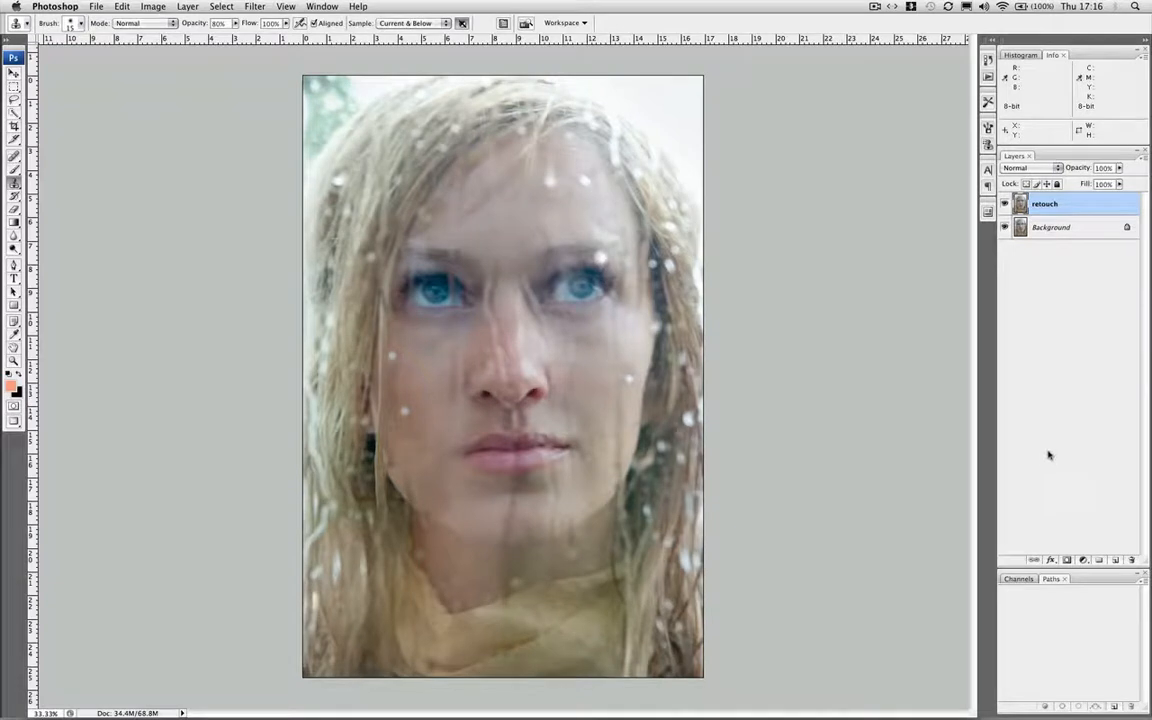
Add a Curves adjustment layer above the retouch layer and move its dialog higher beside the portrait
{"action": "left_click", "coordinate": [1083, 560]}
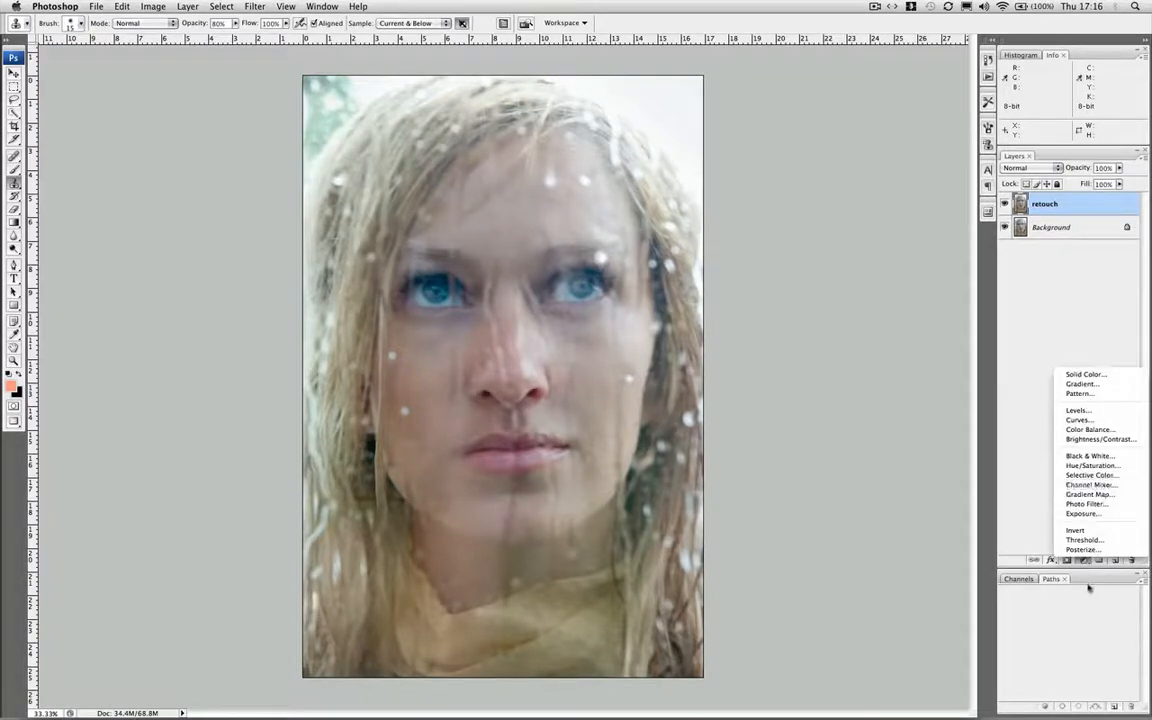
{"action": "left_click", "coordinate": [1088, 588]}
{"action": "left_click", "coordinate": [1083, 561]}
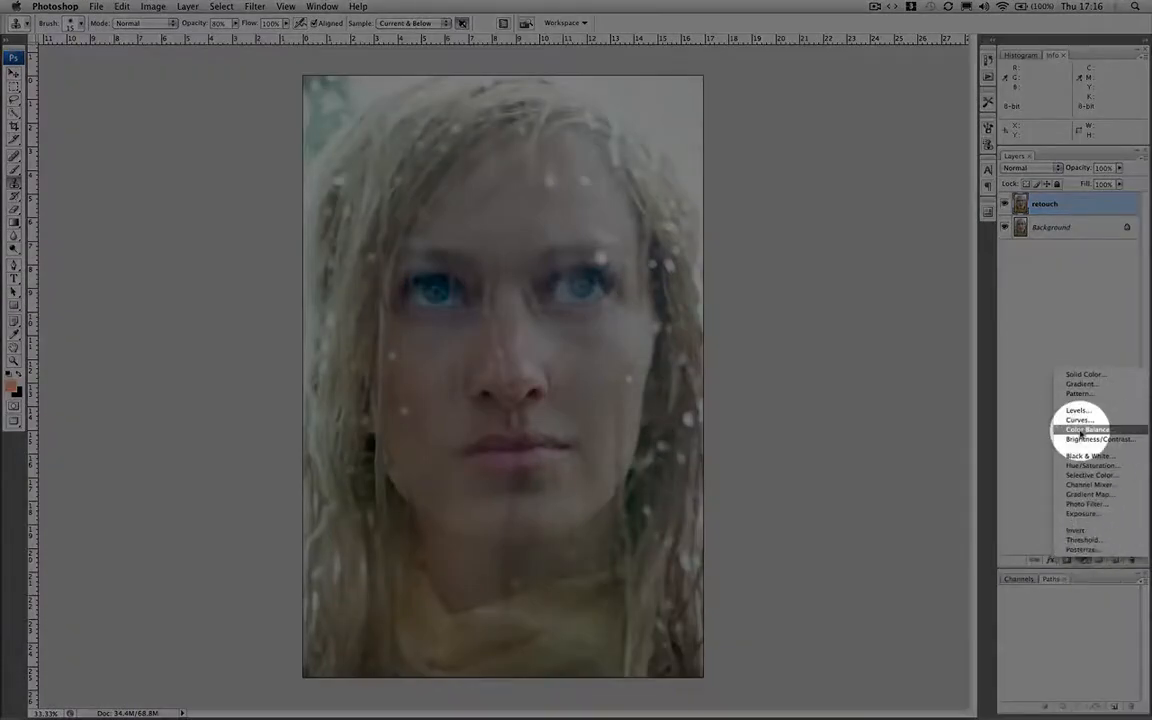
{"action": "left_click", "coordinate": [1085, 419]}
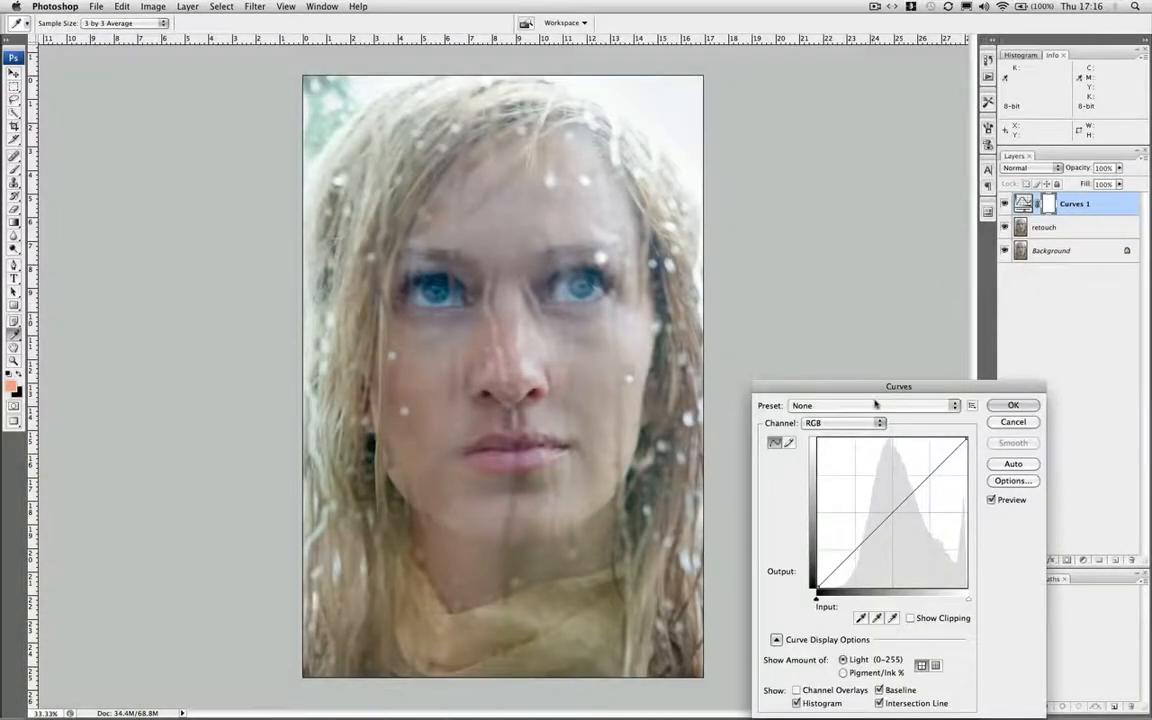
{"action": "left_click_drag", "start_coordinate": [874, 382], "coordinate": [852, 263]}
Add a highlight curve point at input 215 sampled from the cheek edge near the hair and raise its output to 226
{"action": "left_click_drag", "start_coordinate": [920, 343], "coordinate": [918, 351]}
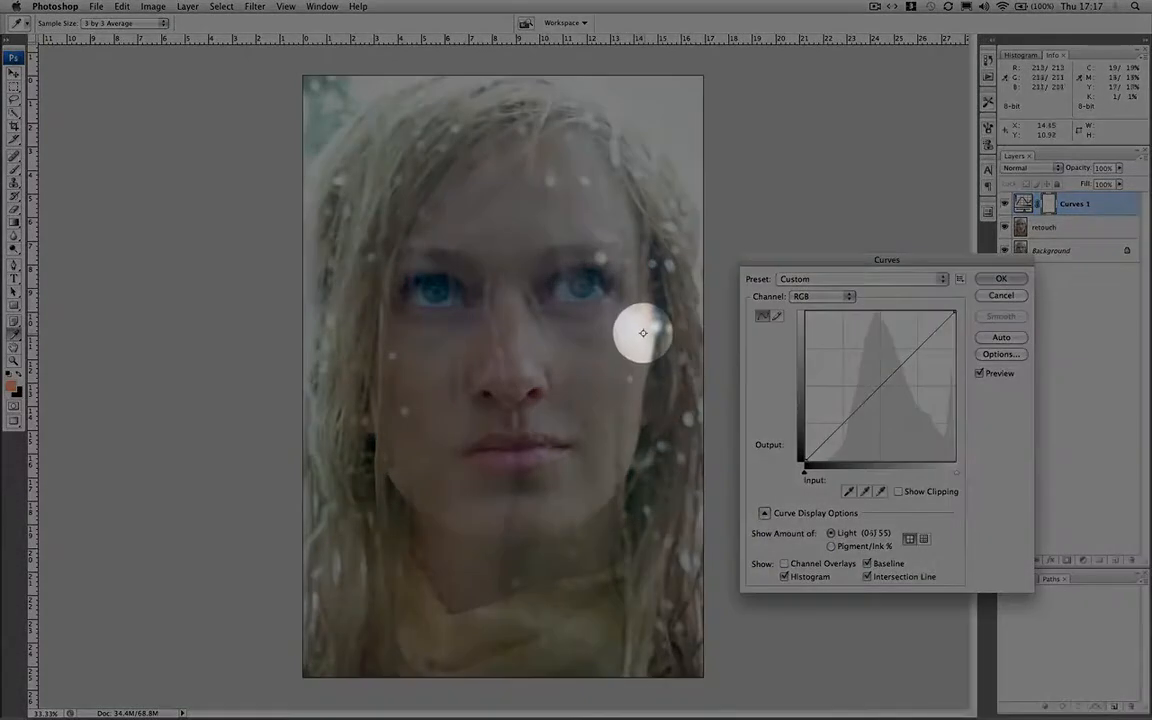
{"action": "left_click", "coordinate": [645, 332], "text": "super"}
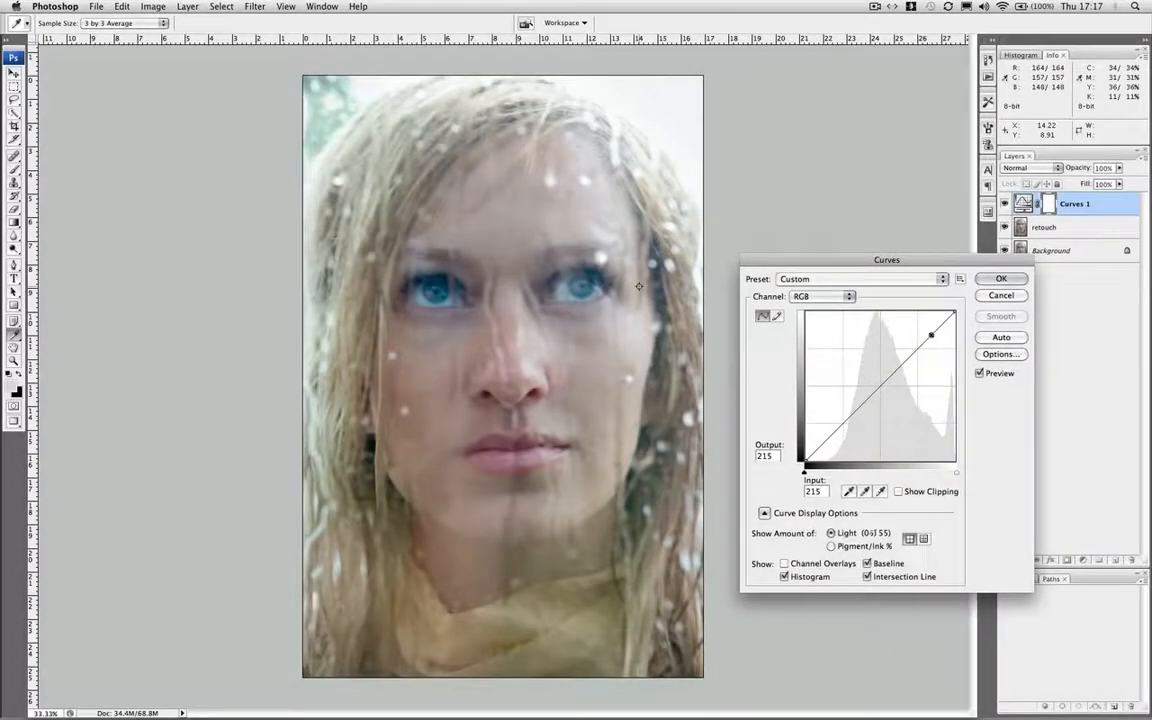
{"action": "key", "text": "Up"}
{"action": "key", "text": "Up"}
{"action": "key", "text": "Up"}
{"action": "key", "text": "Up"}
{"action": "key", "text": "Up"}
{"action": "key", "text": "Up"}
{"action": "key", "text": "Up"}
{"action": "key", "text": "Up"}
{"action": "key", "text": "Up"}
{"action": "key", "text": "Up"}
{"action": "key", "text": "Up"}
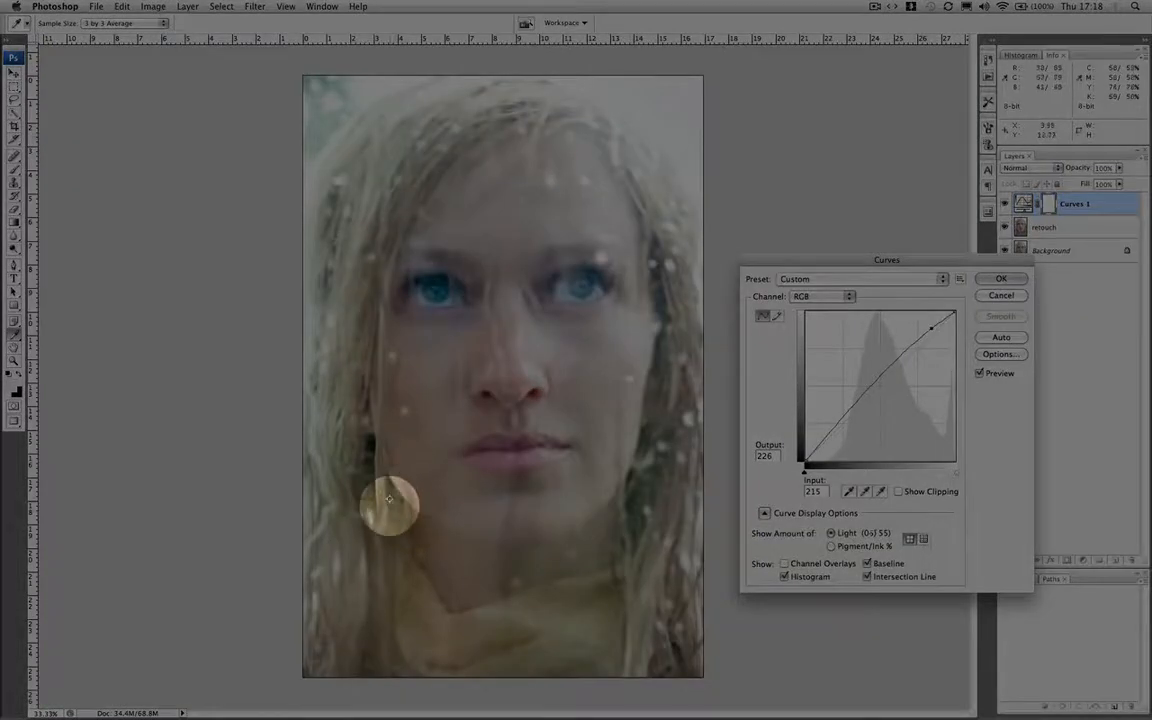
Add a shadow curve point at input 71 sampled from the hair beside the jaw, lower its output to 76, and apply the curve
{"action": "left_click", "coordinate": [394, 505], "text": "super"}
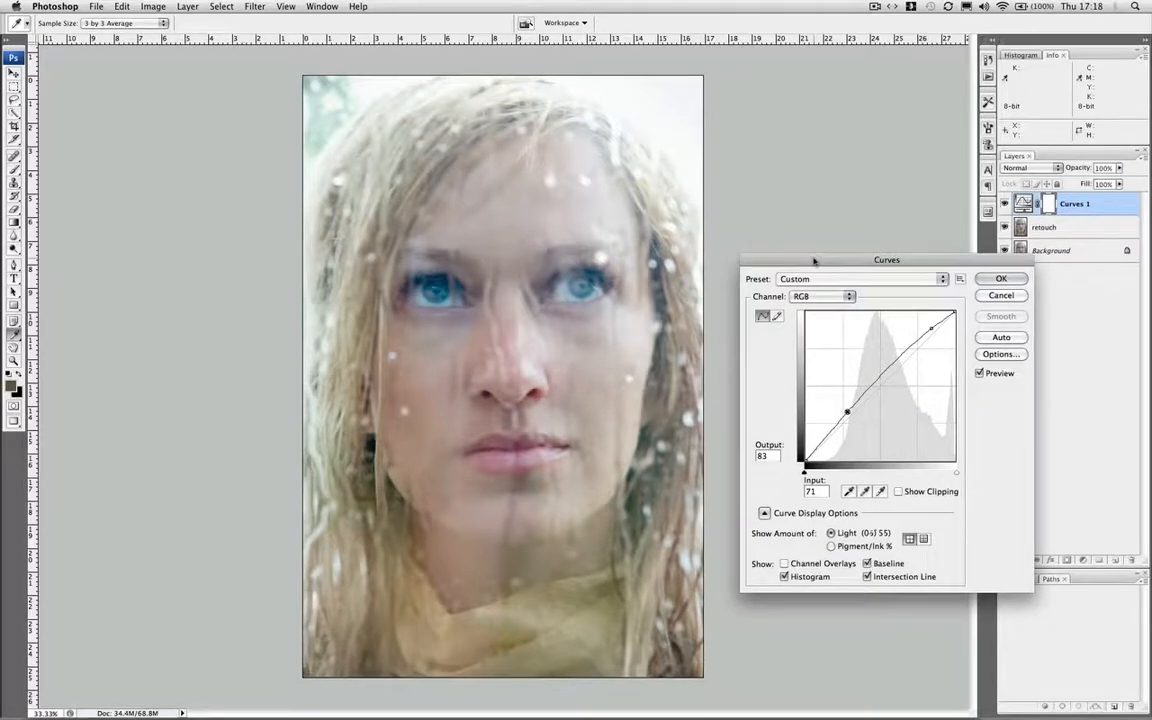
{"action": "key", "text": "Down"}
{"action": "key", "text": "Down"}
{"action": "key", "text": "Down"}
{"action": "key", "text": "Down"}
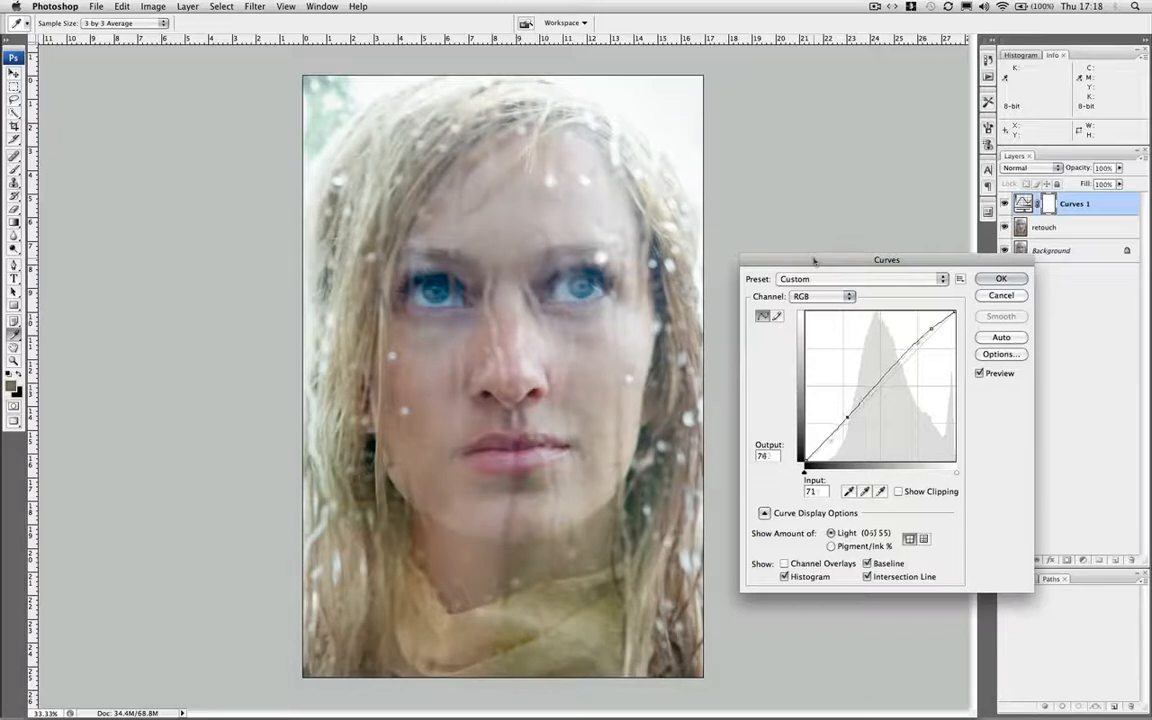
{"action": "left_click", "coordinate": [1010, 281]}
{"action": "key", "text": "s"}
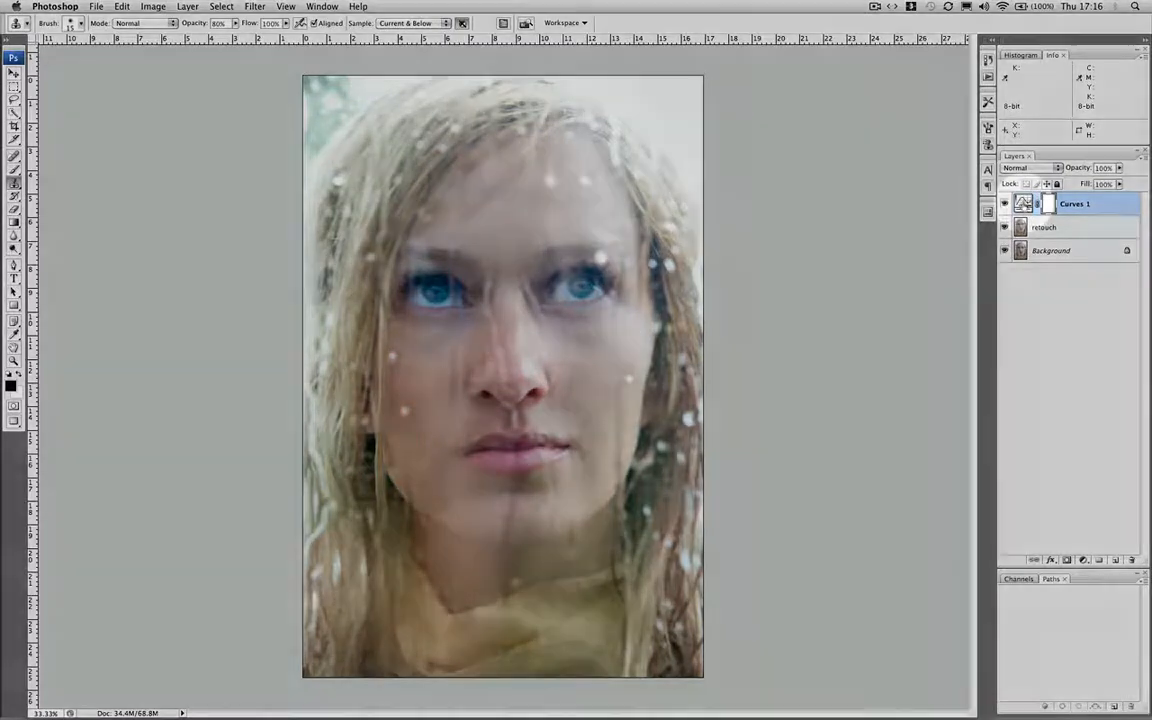
Reopen the Curves 1 adjustment settings and accept them
{"action": "double_click", "coordinate": [1023, 204]}
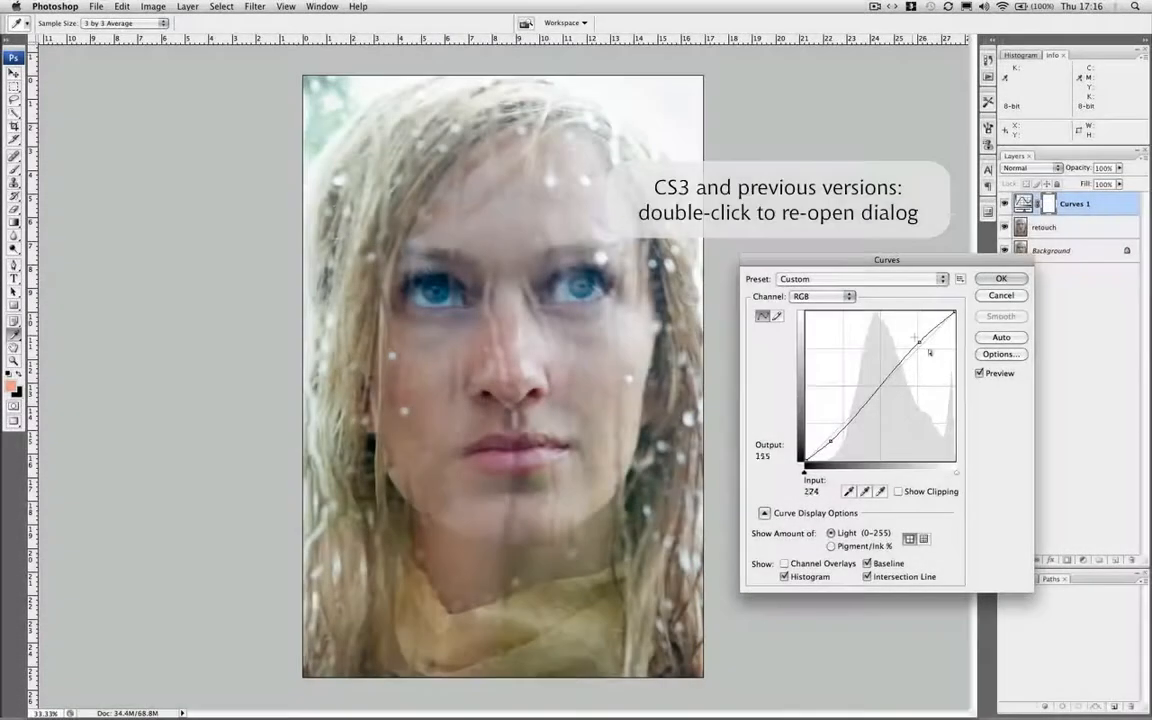
{"action": "left_click", "coordinate": [1003, 280]}
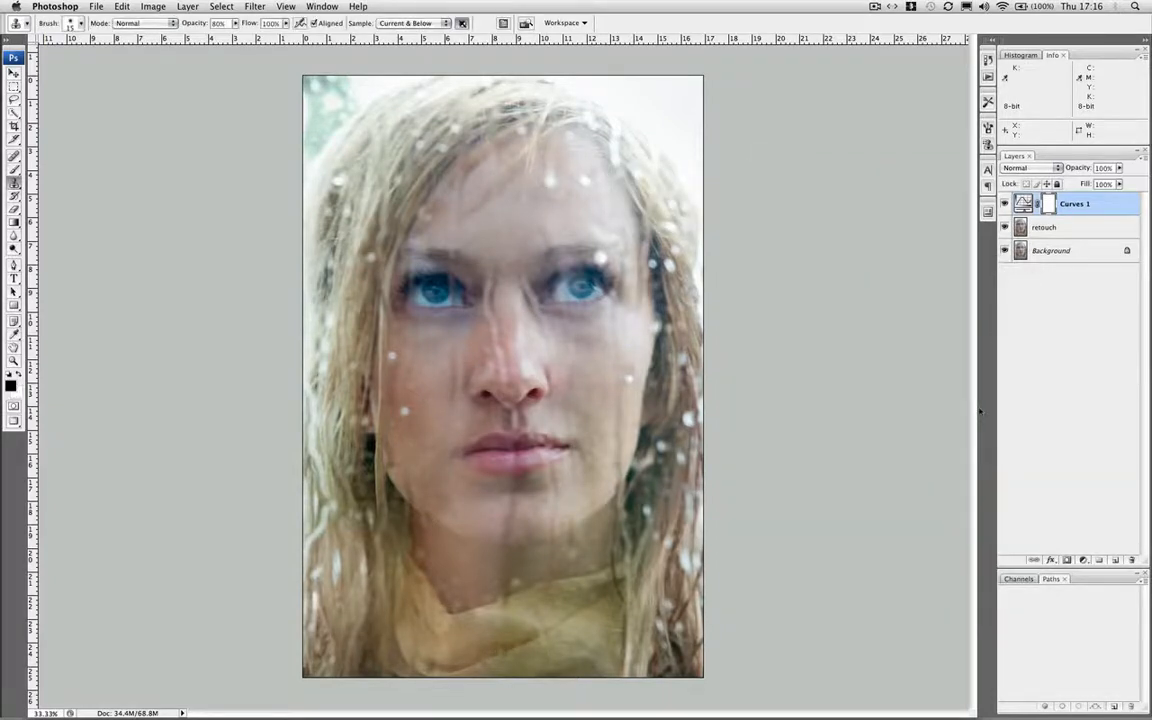
Add a second Curves adjustment layer with a straight curve and set its blend mode to Soft Light
{"action": "left_click", "coordinate": [1083, 560]}
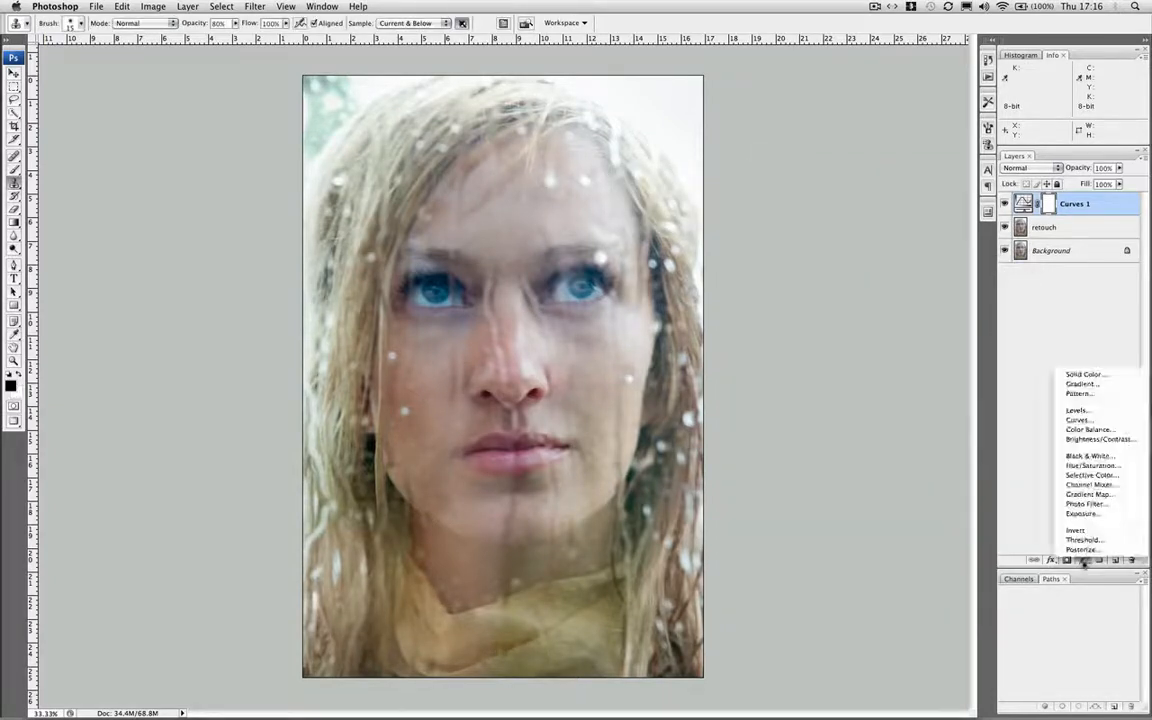
{"action": "left_click", "coordinate": [1084, 421]}
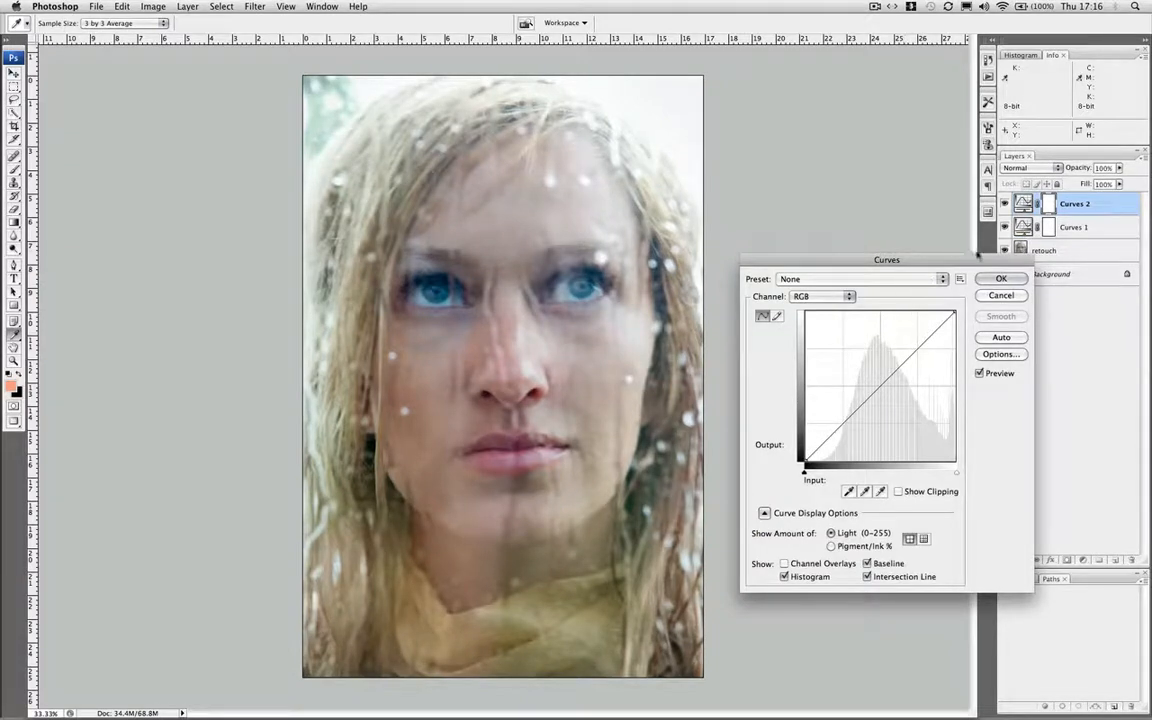
{"action": "left_click", "coordinate": [1006, 281]}
{"action": "key", "text": "b"}
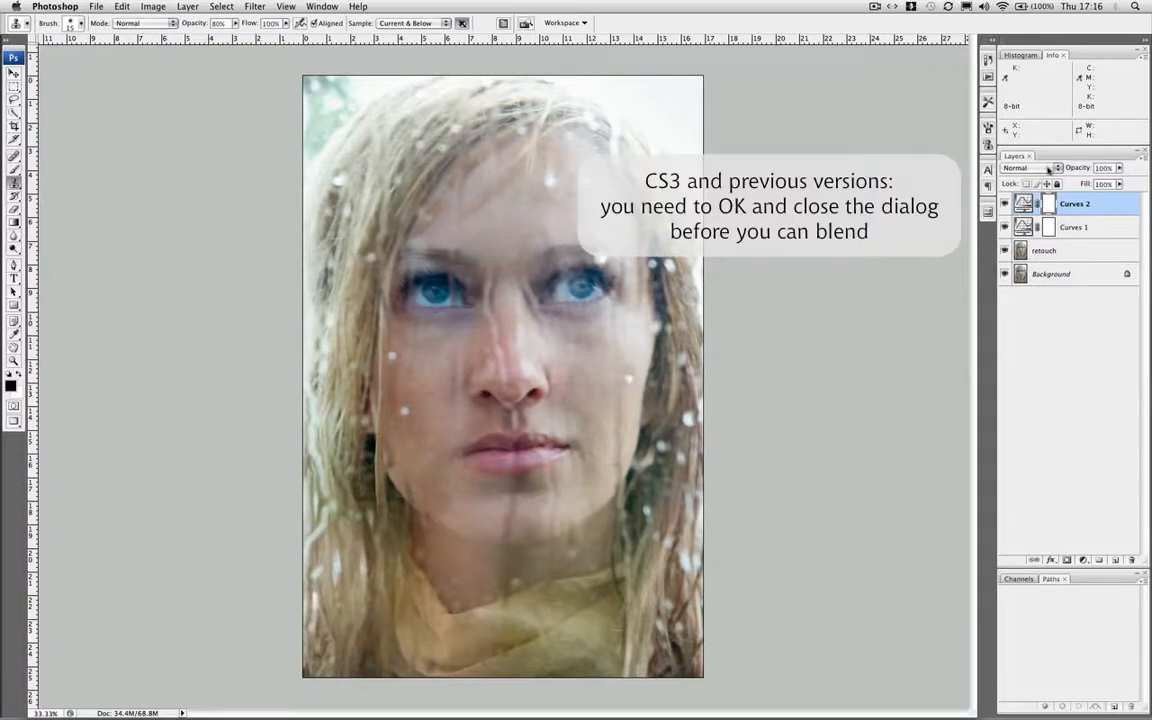
{"action": "left_click", "coordinate": [1040, 168]}
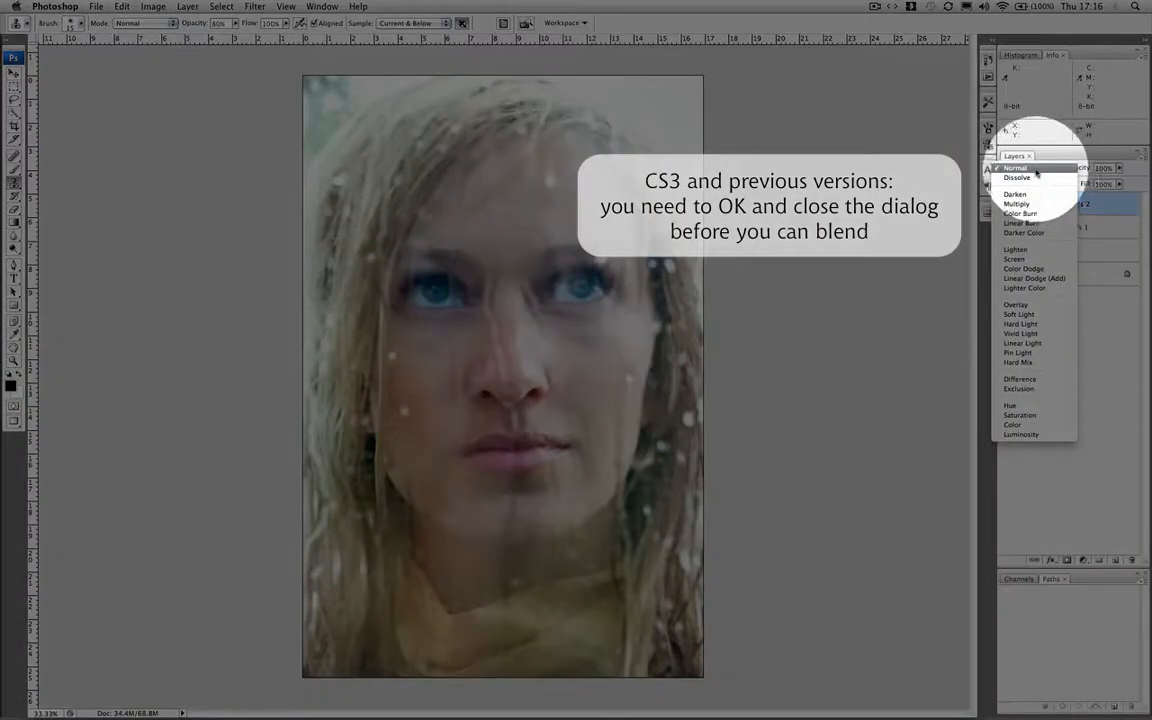
{"action": "left_click", "coordinate": [1020, 315]}
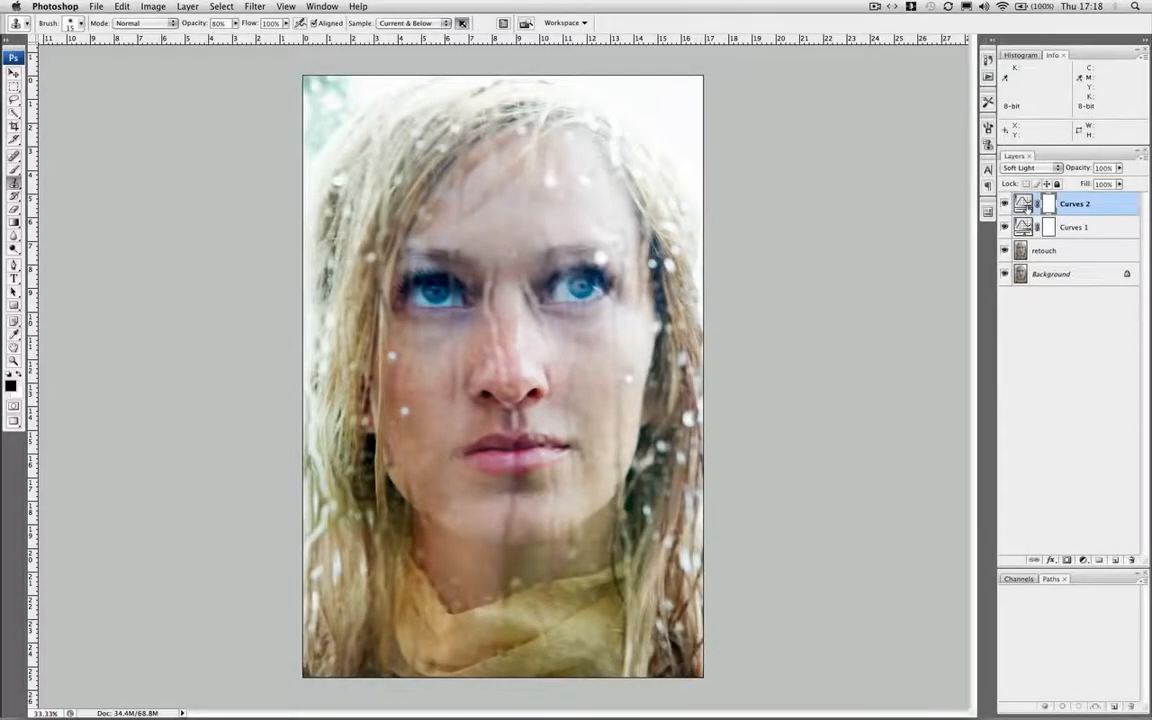
Add a Hue/Saturation adjustment layer, center its Blues range on the colour sampled from the iris, and set that range's saturation to -29
{"action": "left_click", "coordinate": [1084, 561]}
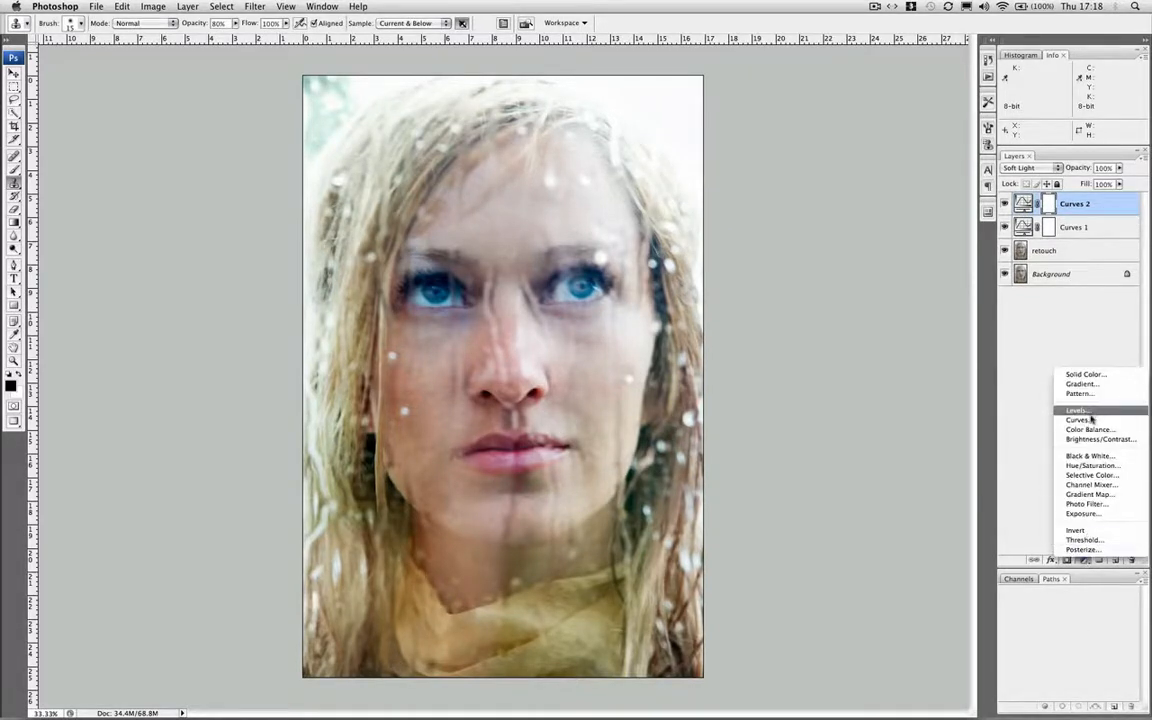
{"action": "left_click", "coordinate": [1104, 469]}
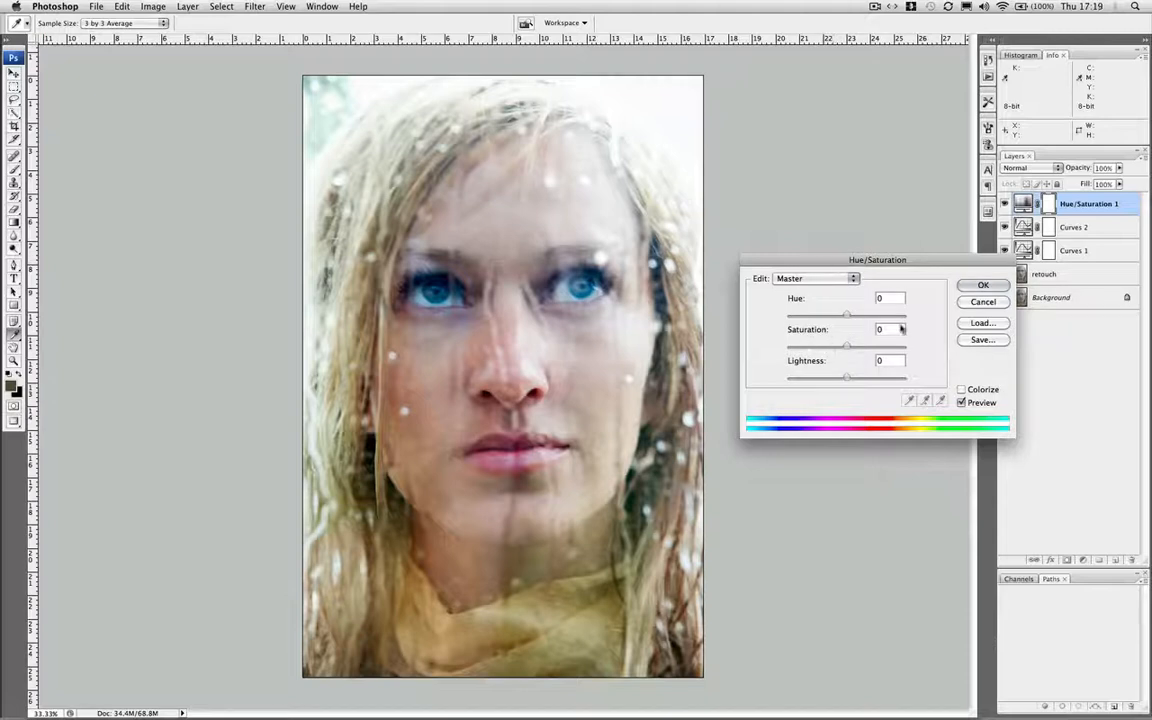
{"action": "left_click", "coordinate": [852, 279]}
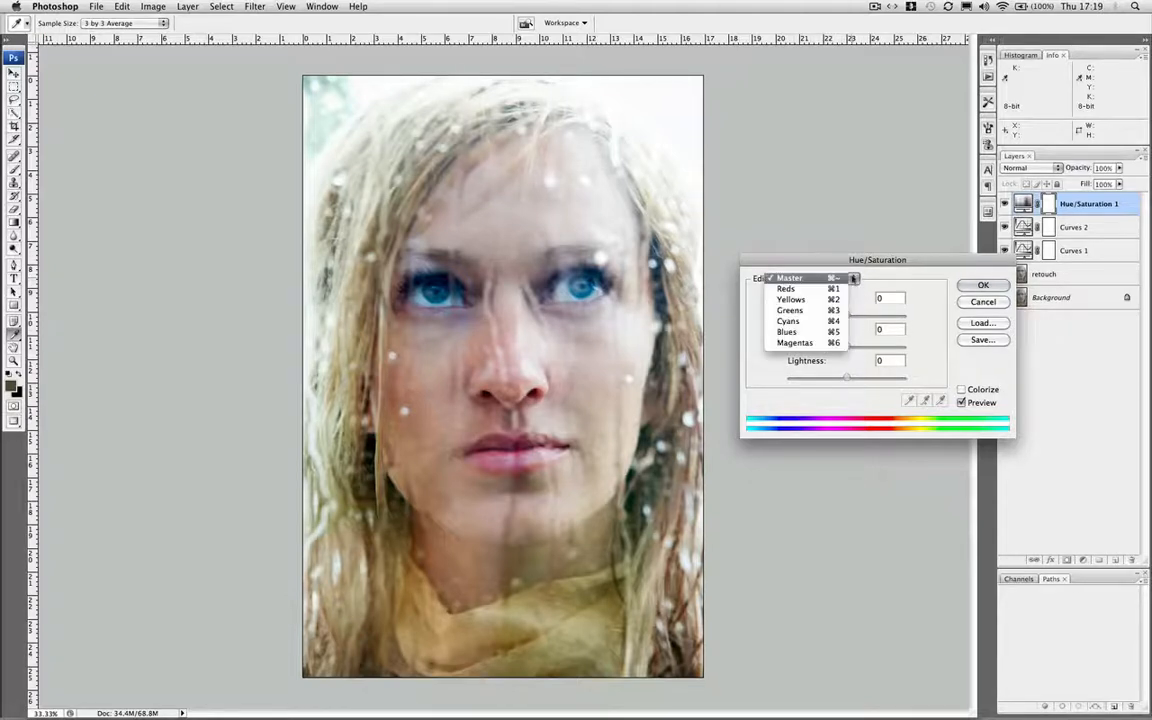
{"action": "left_click", "coordinate": [816, 333]}
{"action": "left_click", "coordinate": [908, 400]}
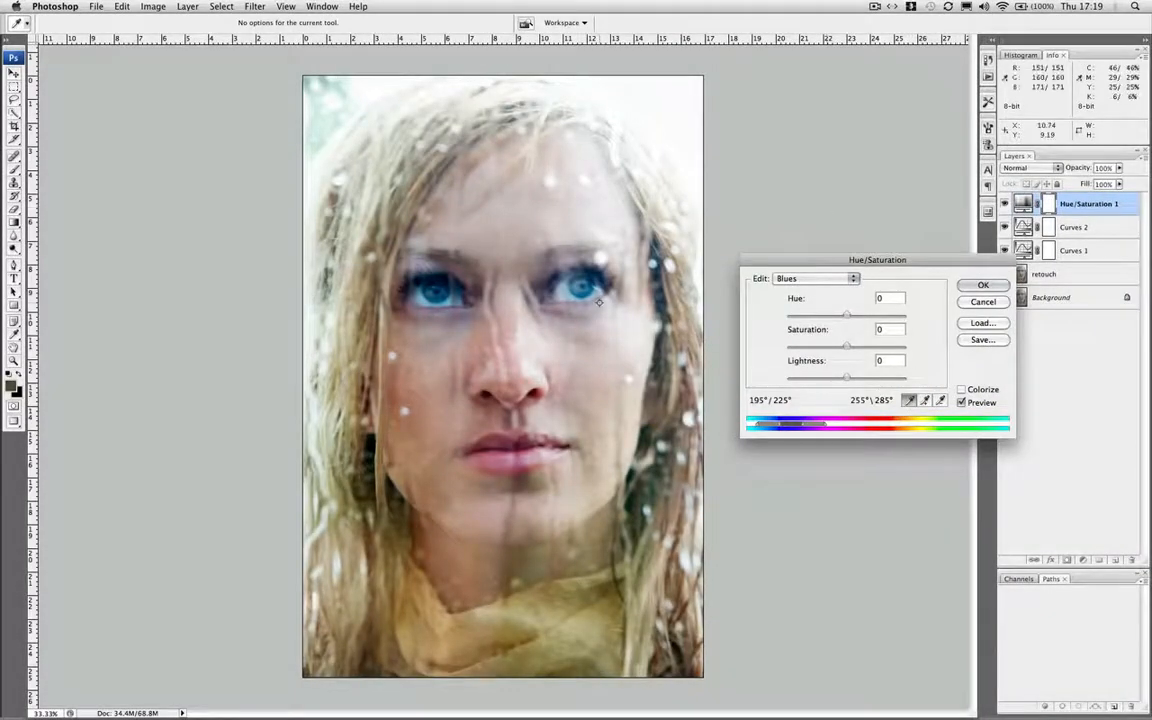
{"action": "left_click", "coordinate": [429, 292]}
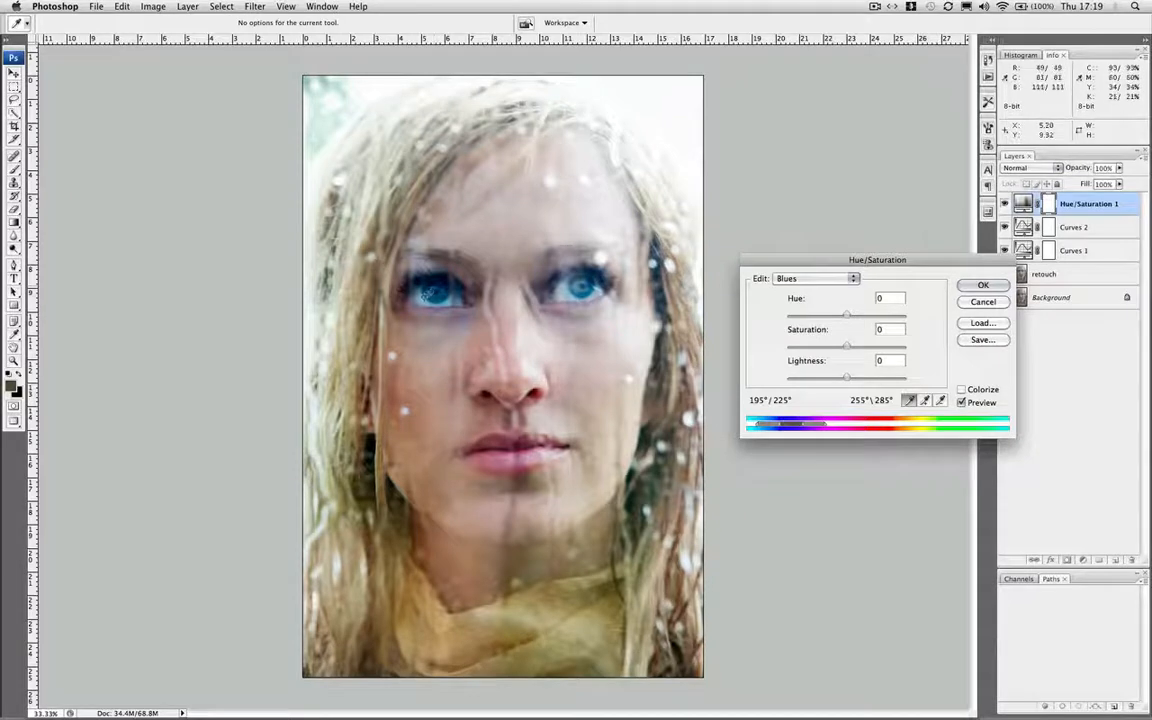
{"action": "left_click", "coordinate": [429, 292]}
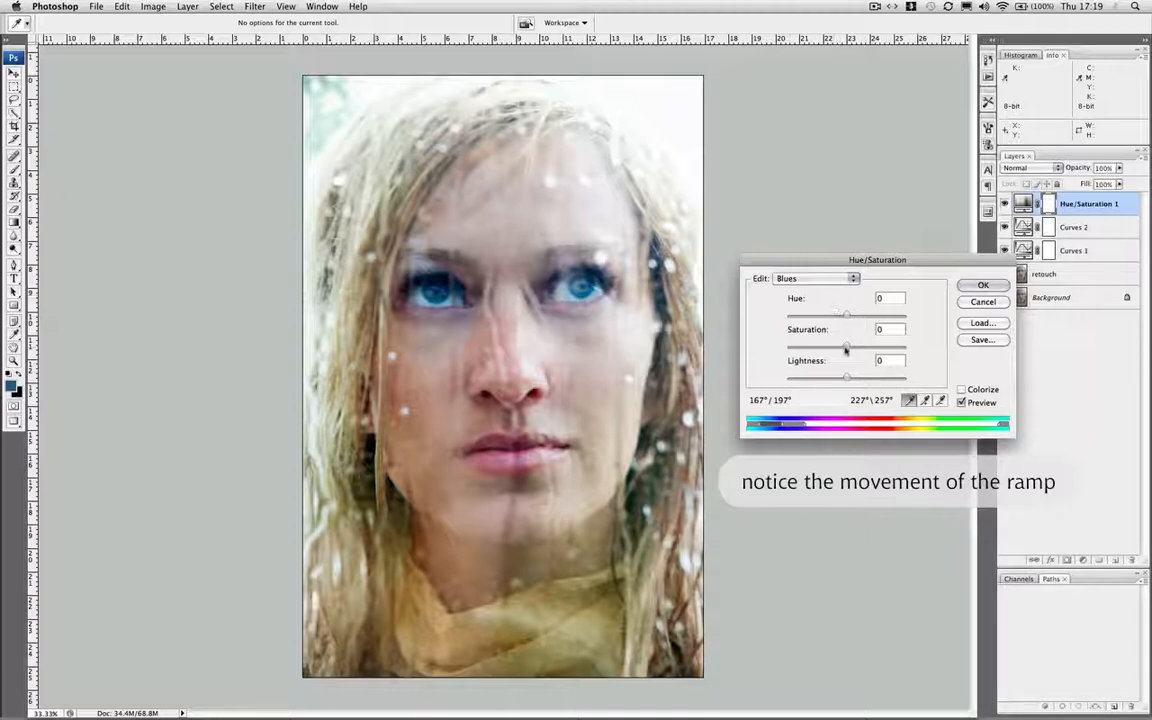
{"action": "left_click_drag", "start_coordinate": [846, 346], "coordinate": [829, 349]}
Center the Magentas range on the colour sampled from the lower lip, lower its hue, and apply the Hue/Saturation adjustment
{"action": "left_click", "coordinate": [792, 278]}
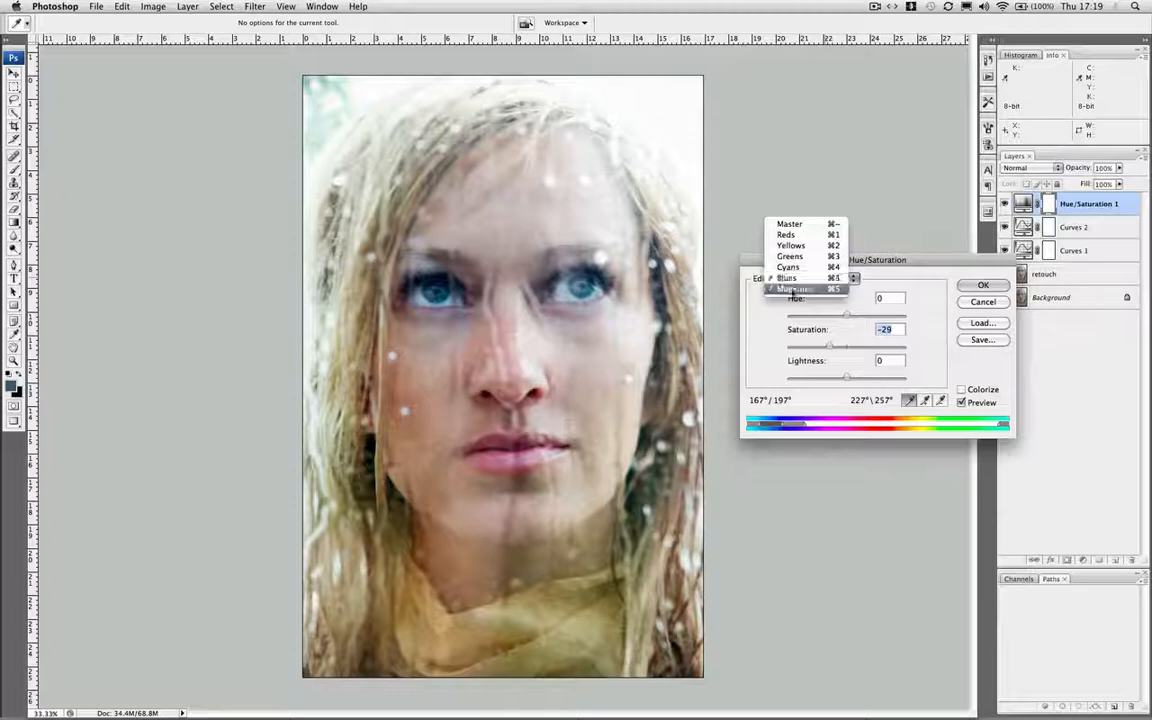
{"action": "left_click", "coordinate": [794, 288]}
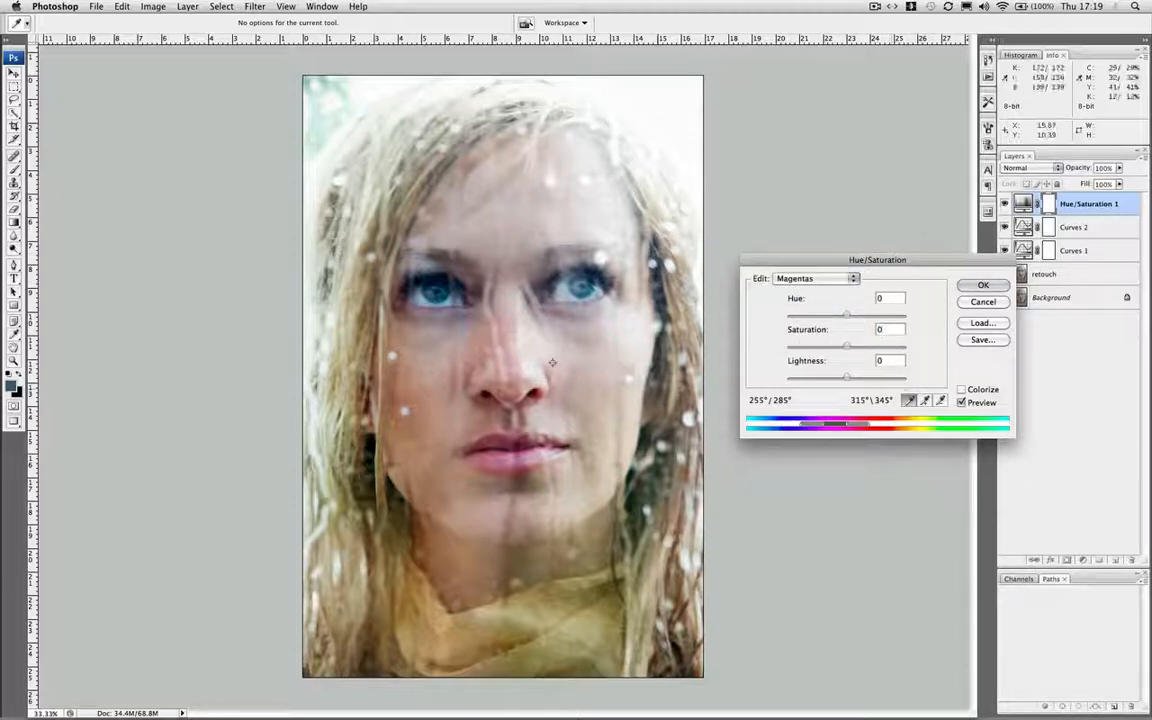
{"action": "left_click", "coordinate": [494, 458]}
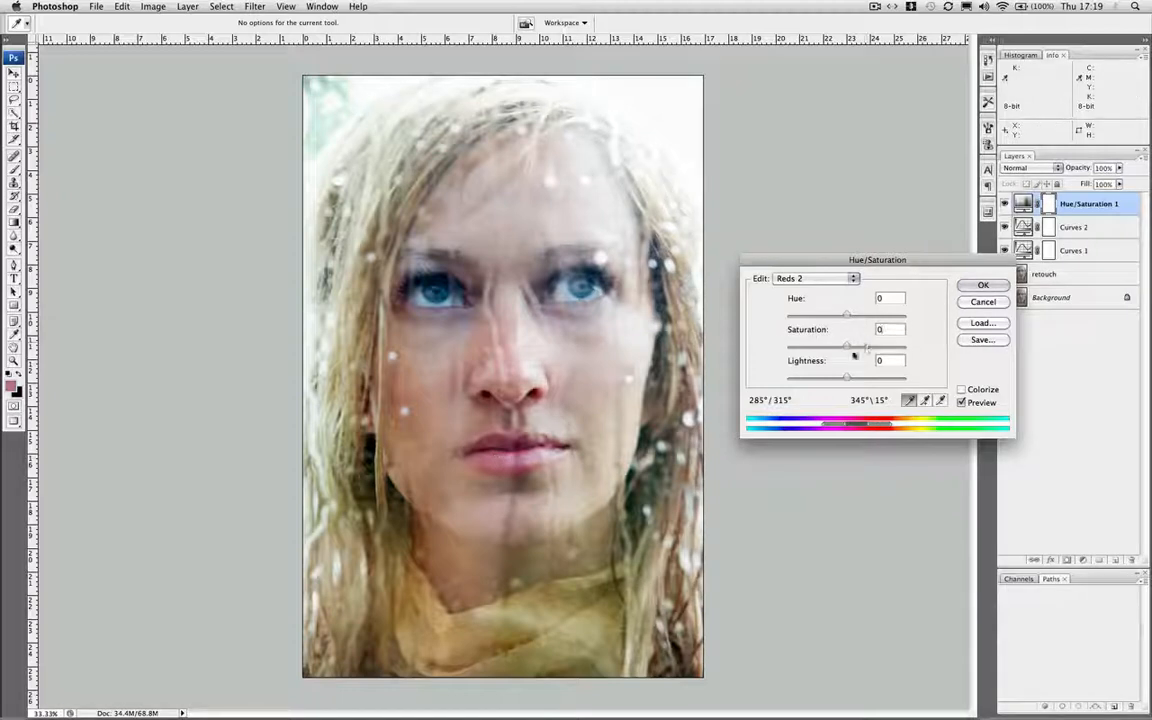
{"action": "left_click_drag", "start_coordinate": [850, 313], "coordinate": [853, 315]}
{"action": "left_click_drag", "start_coordinate": [853, 315], "coordinate": [834, 315]}
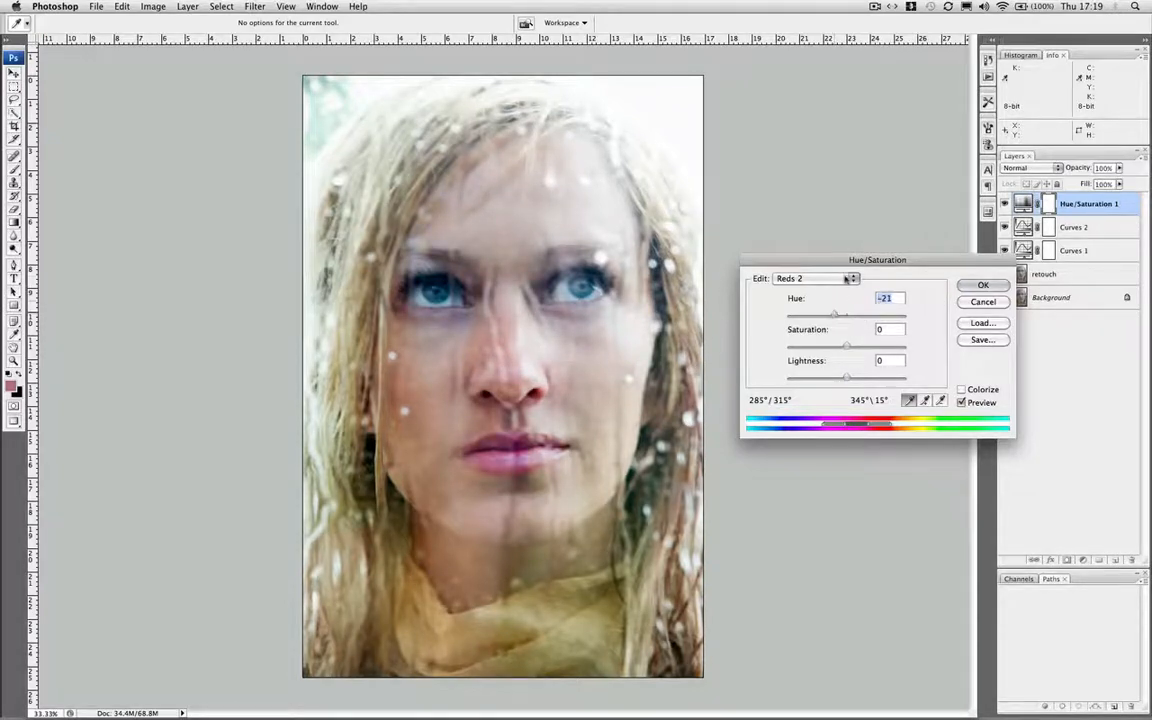
{"action": "left_click", "coordinate": [984, 285]}
{"action": "key", "text": "s"}
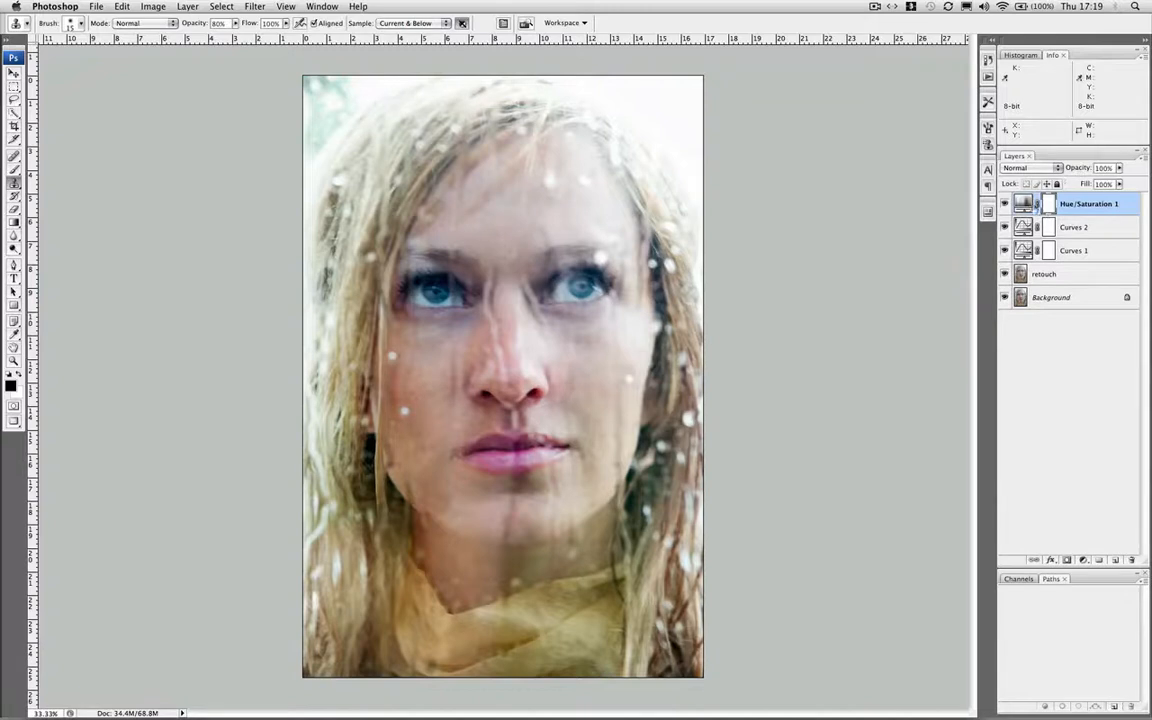